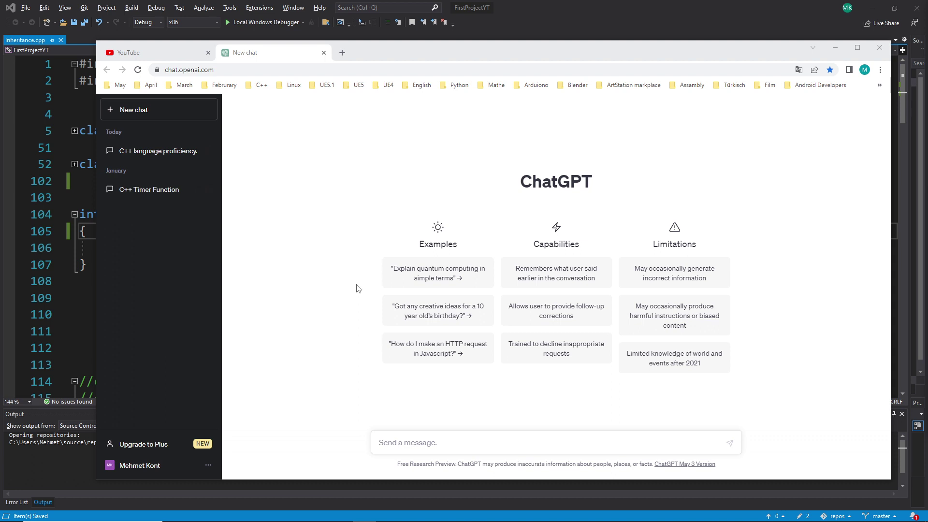
Switch to Visual Studio and expand the collapsed House class in Inheritance.cpp
click(833, 51)
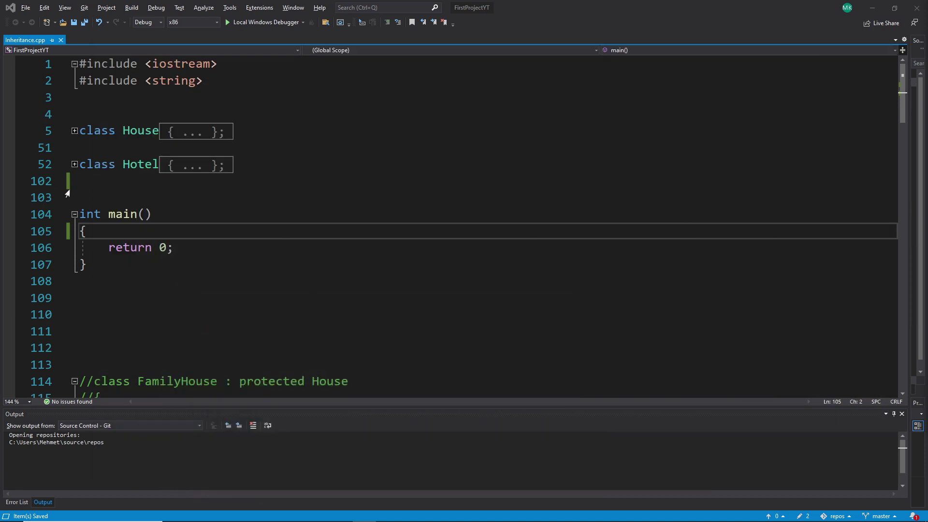
click(74, 135)
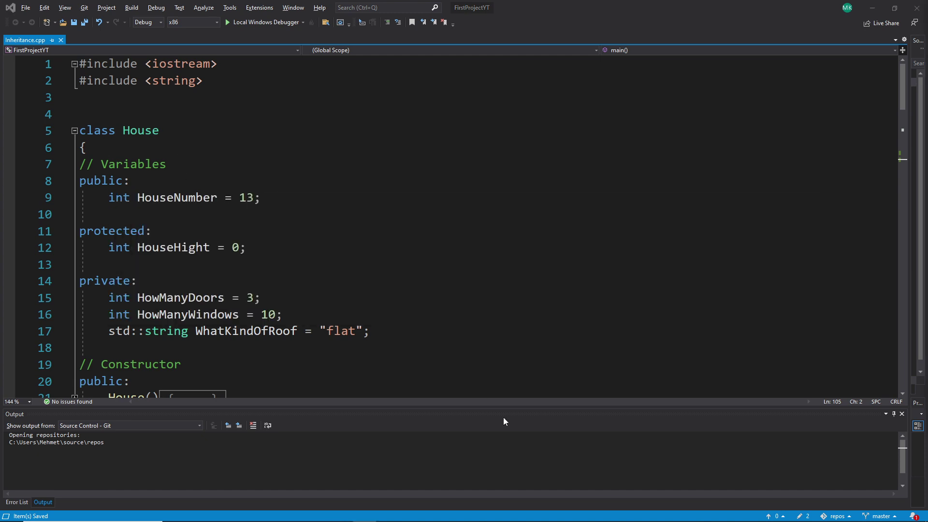
Switch to ChatGPT in Chrome and submit the prompt "C++ create a class example ?"
key(alt+Tab)
key(alt+Tab)
key(alt+Tab)
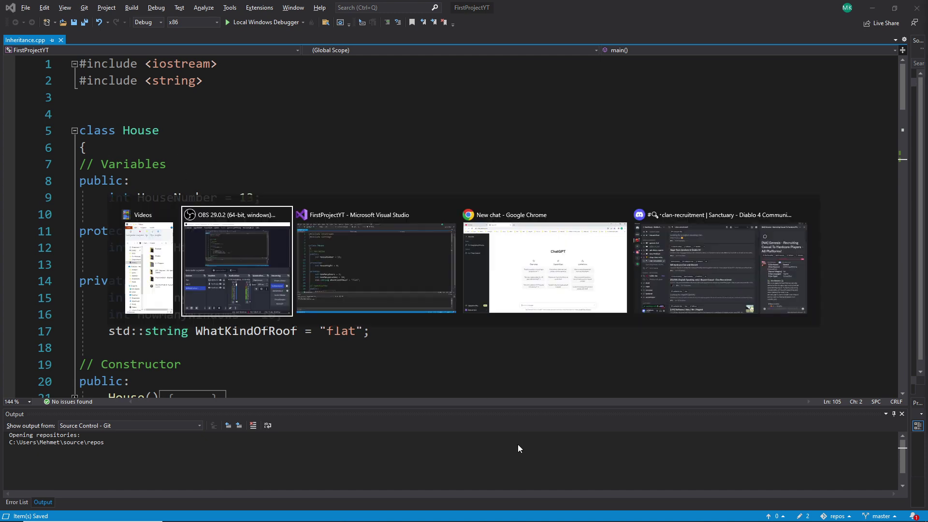
key(alt+Tab)
key(alt+Tab)
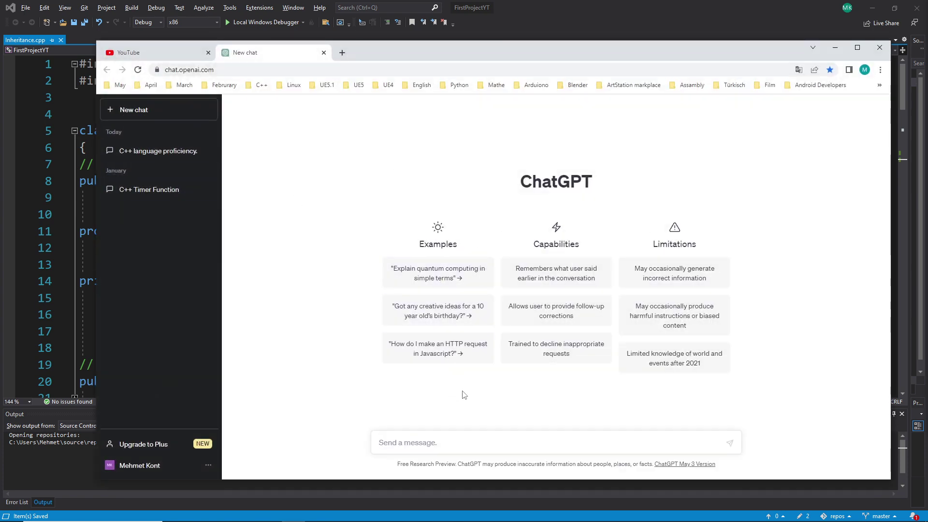
click(397, 448)
text(C--)
key(BackSpace)
text(++ create a class exam)
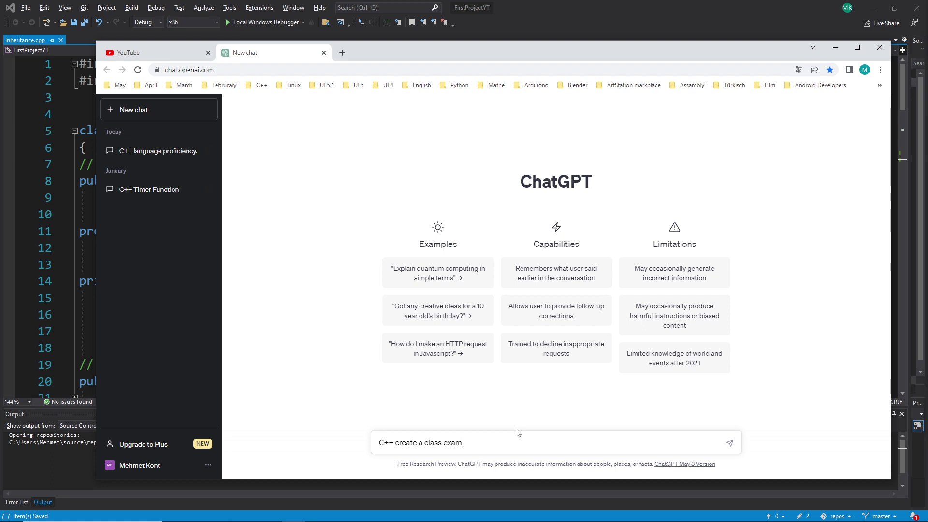
text(ple ?)
key(Return)
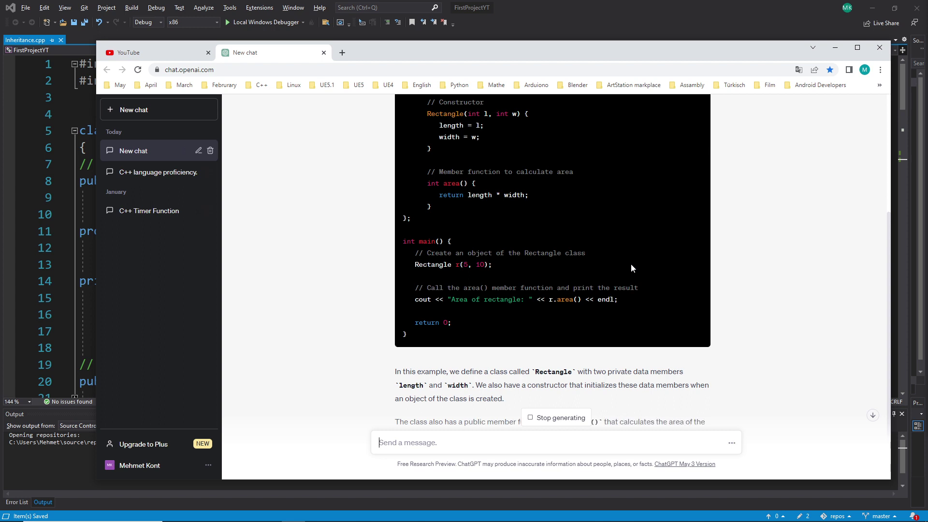
Look through the generated class example and examine its "using namespace std;" line
scroll(620, 269, up, 4)
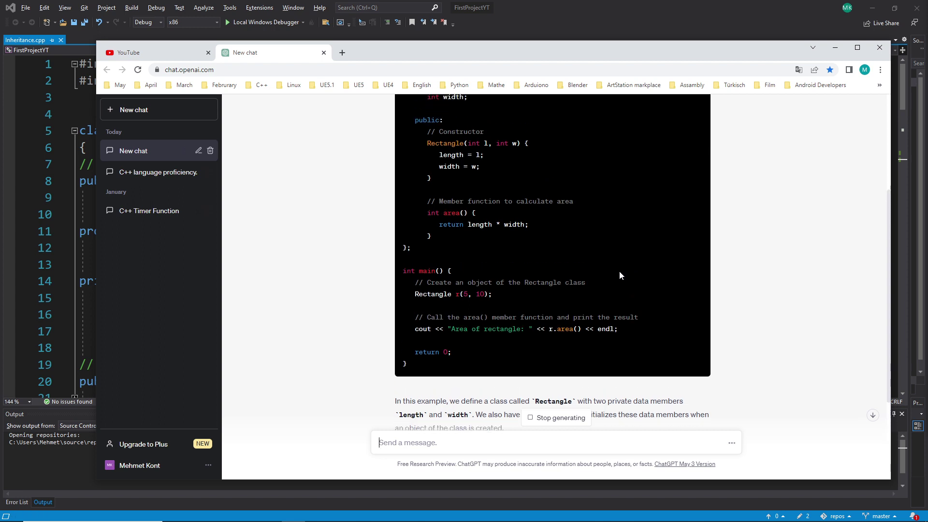
scroll(521, 210, down, 5)
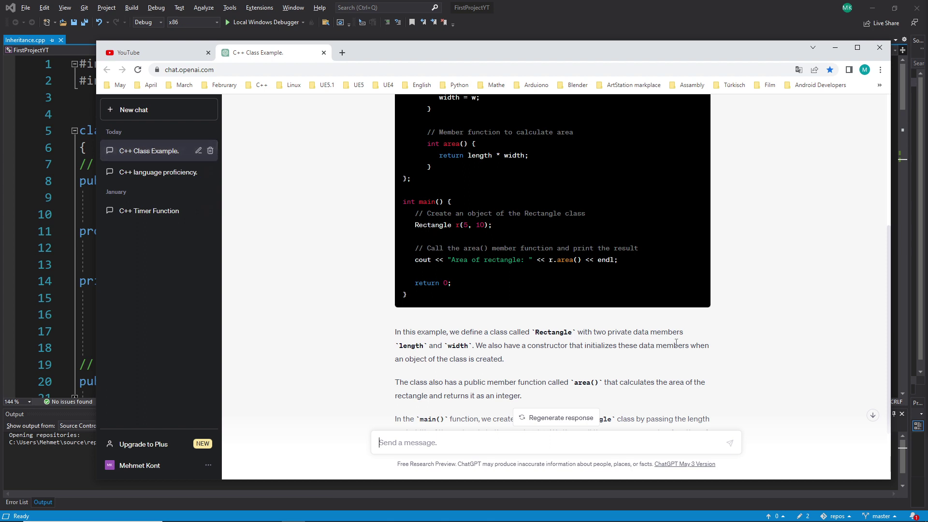
scroll(675, 340, up, 2)
scroll(676, 341, up, 3)
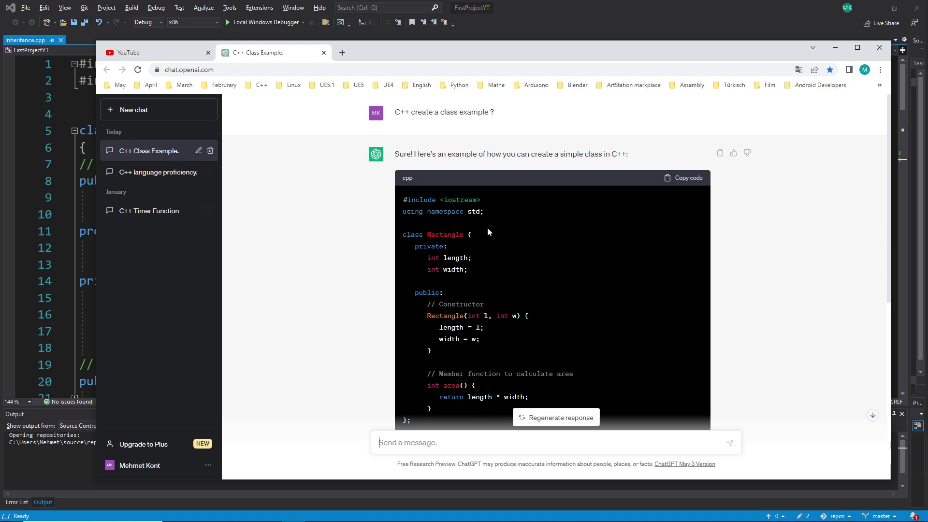
scroll(488, 233, down, 4)
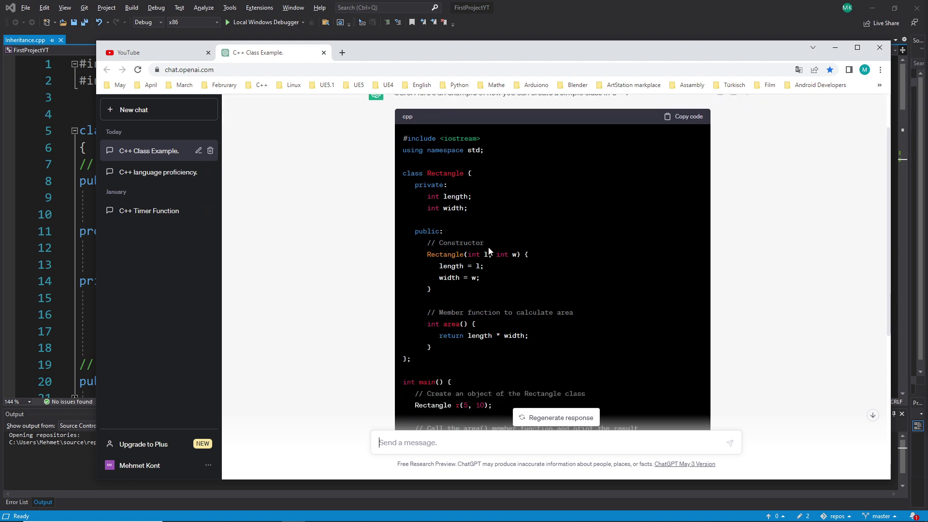
scroll(500, 263, up, 4)
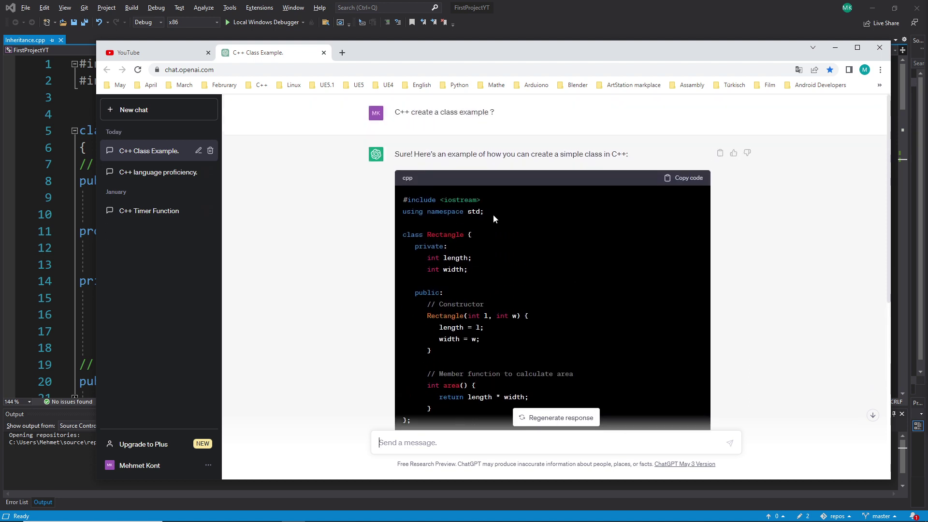
drag(487, 211, 400, 215)
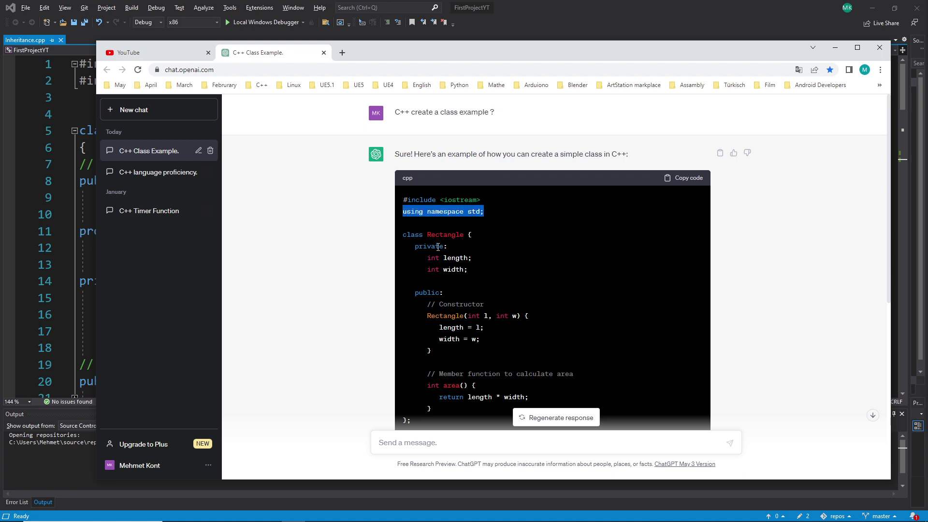
click(488, 226)
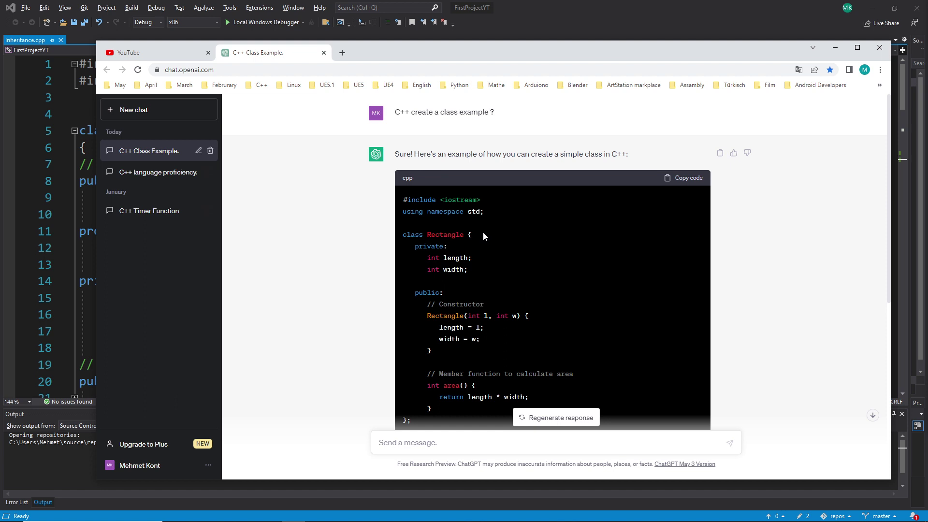
drag(405, 215, 485, 212)
click(499, 238)
click(504, 222)
Examine the Rectangle class declaration, its enclosing braces, and its private and public sections
drag(404, 234, 467, 235)
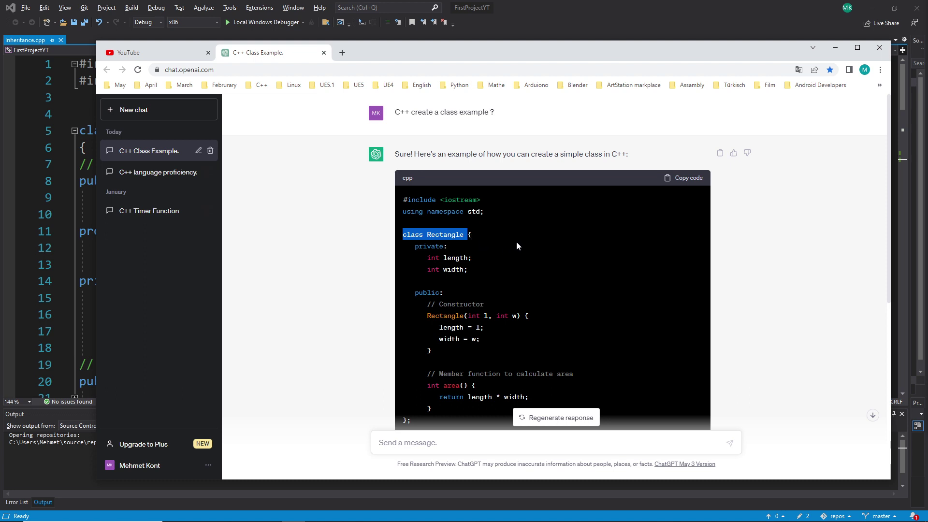
click(456, 252)
drag(403, 234, 466, 235)
click(469, 234)
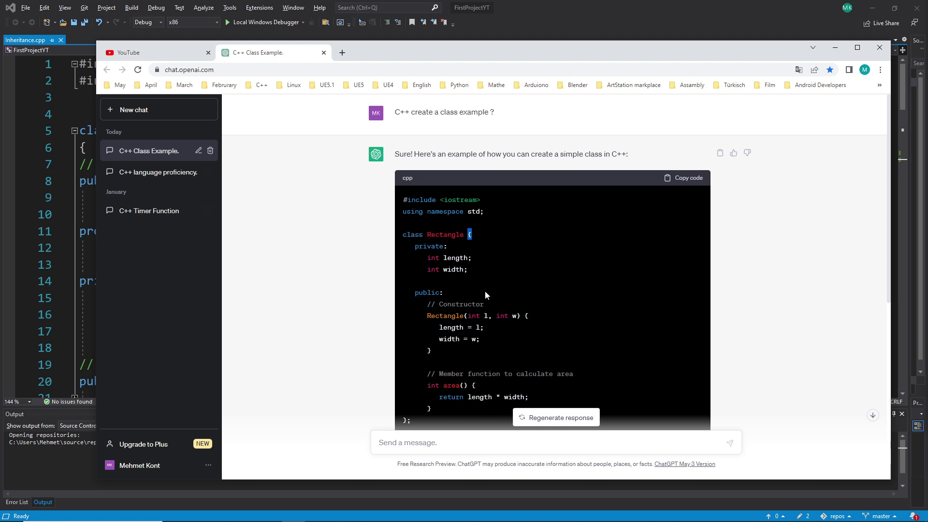
scroll(485, 291, down, 1)
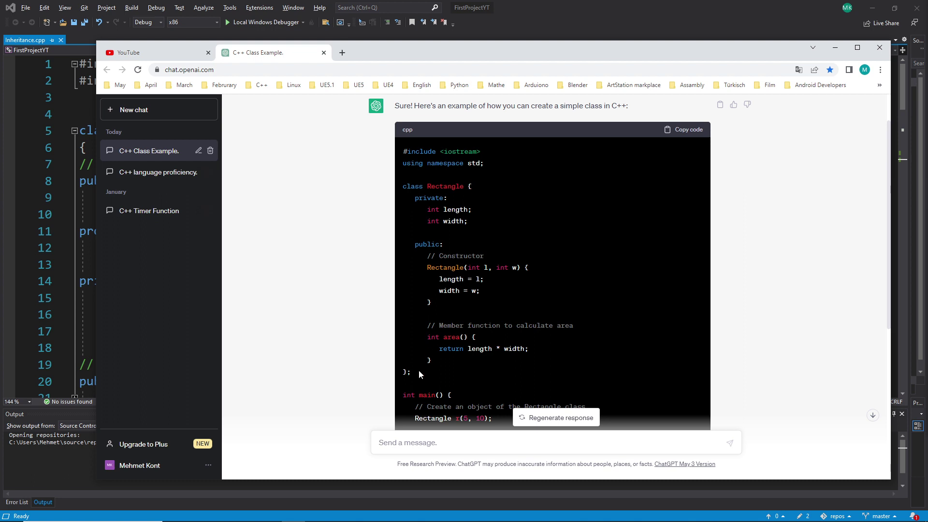
drag(411, 373, 403, 372)
double_click(469, 186)
double_click(405, 372)
click(467, 206)
double_click(410, 199)
click(448, 231)
drag(410, 198, 448, 198)
drag(414, 244, 444, 244)
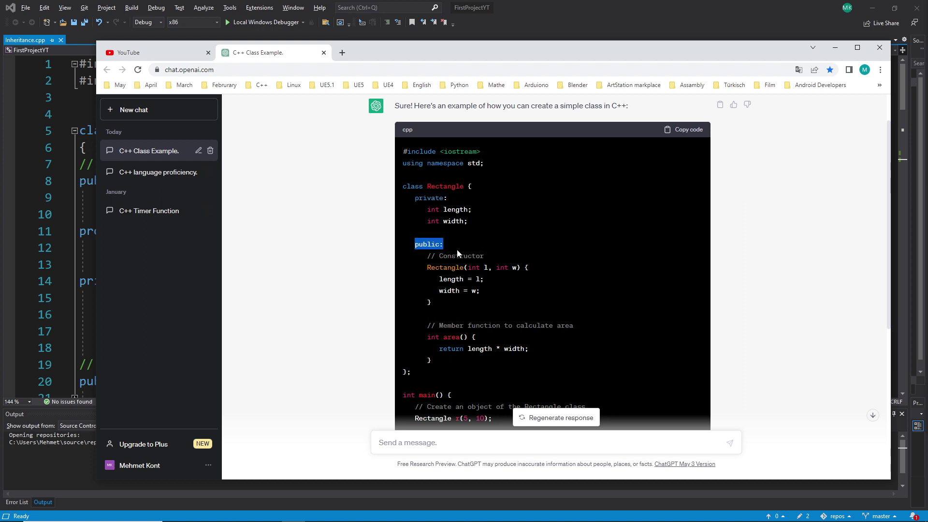
Examine the Rectangle constructor and the area() member function in the class example
click(464, 288)
drag(425, 254, 524, 296)
click(534, 287)
drag(415, 337, 530, 366)
click(522, 356)
Examine how main() creates the Rectangle object r(5, 10) and relate it to the class definition
scroll(508, 326, down, 2)
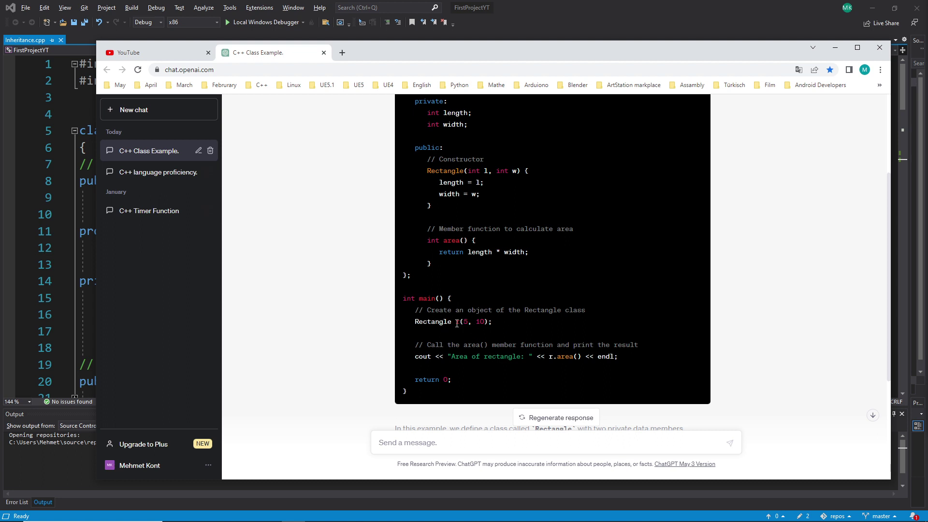
drag(419, 323, 515, 323)
click(422, 330)
drag(415, 323, 490, 322)
click(453, 331)
drag(411, 322, 453, 321)
scroll(515, 332, up, 1)
click(469, 404)
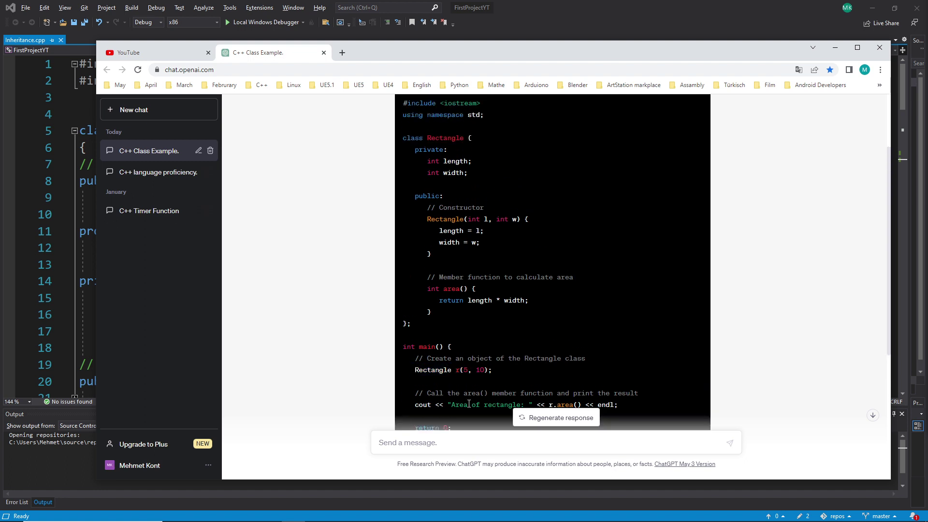
drag(452, 370, 514, 375)
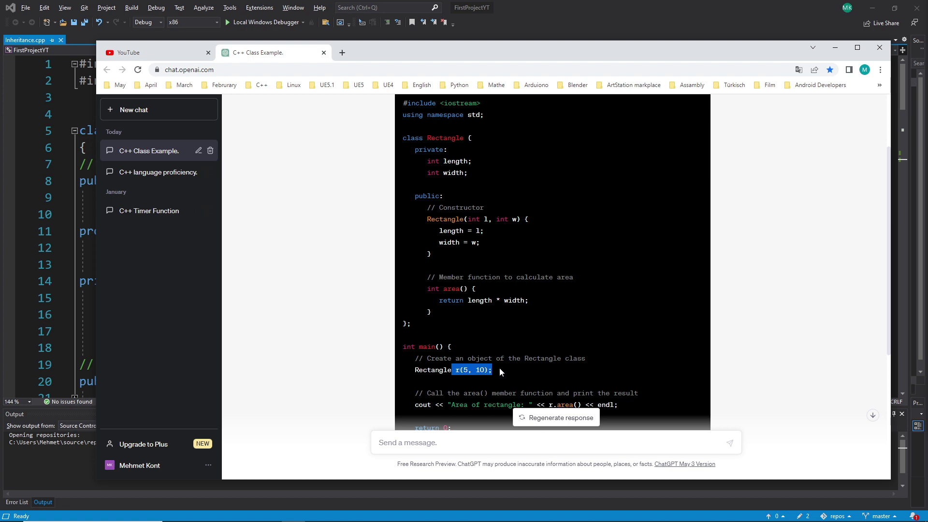
drag(457, 371, 504, 373)
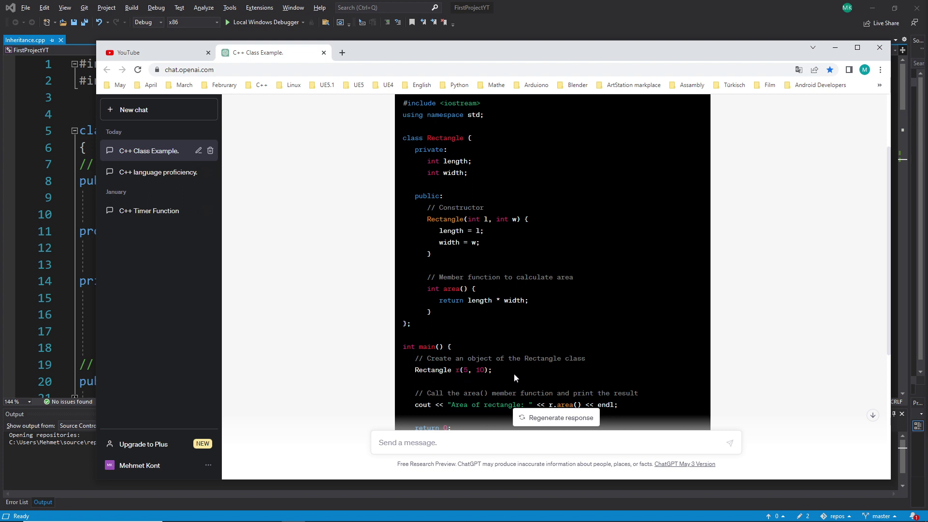
scroll(521, 375, up, 2)
scroll(520, 376, down, 2)
Submit the follow-up prompt "Create a derivered class" in the same chat
scroll(522, 377, down, 1)
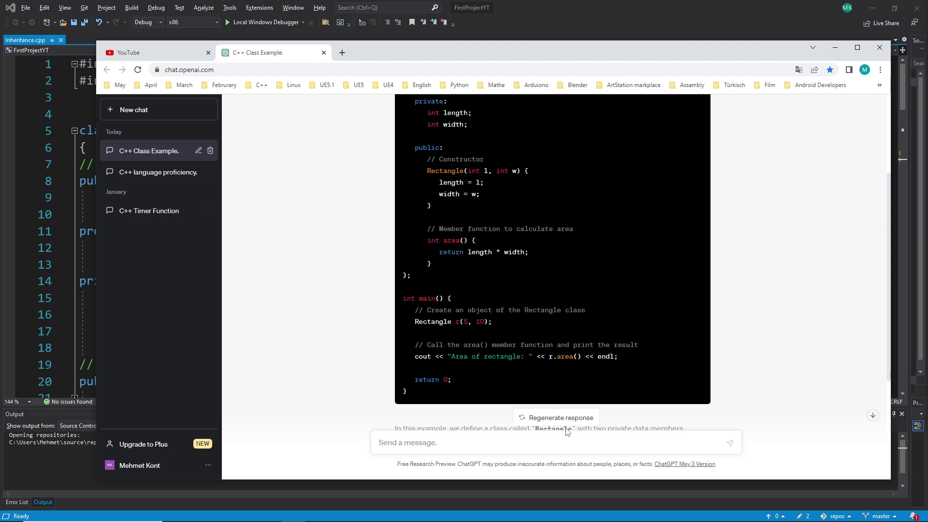
text(Create a derivered class)
key(Return)
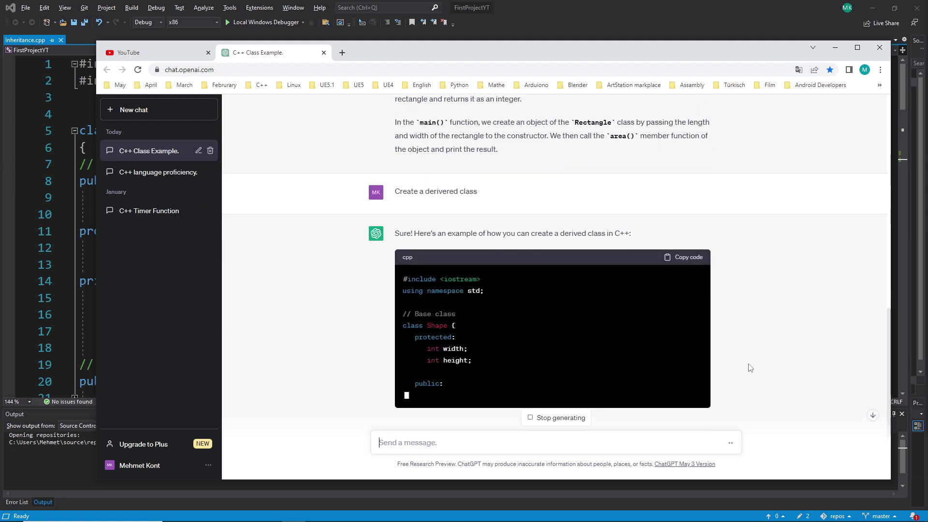
Look through the derived class reply, including its code and the explanation below it
scroll(726, 368, up, 3)
scroll(503, 312, down, 2)
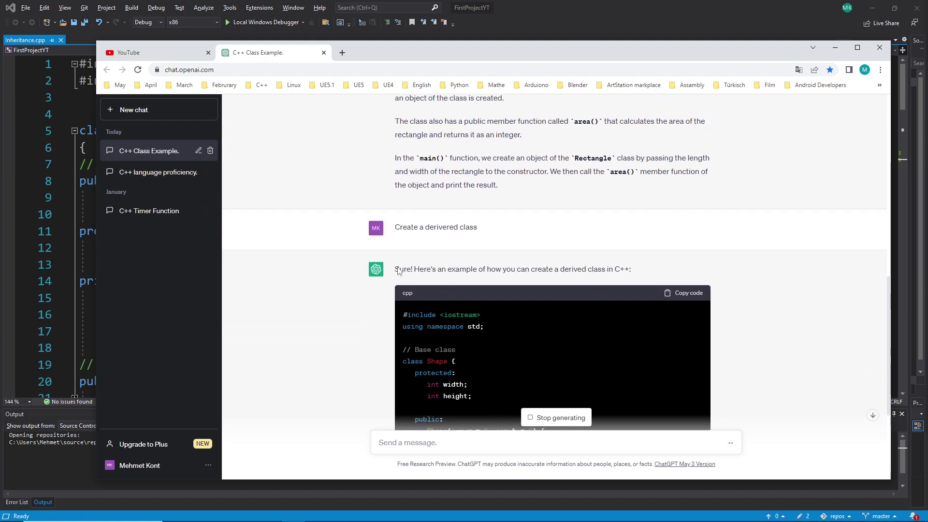
scroll(608, 306, down, 3)
scroll(541, 362, down, 3)
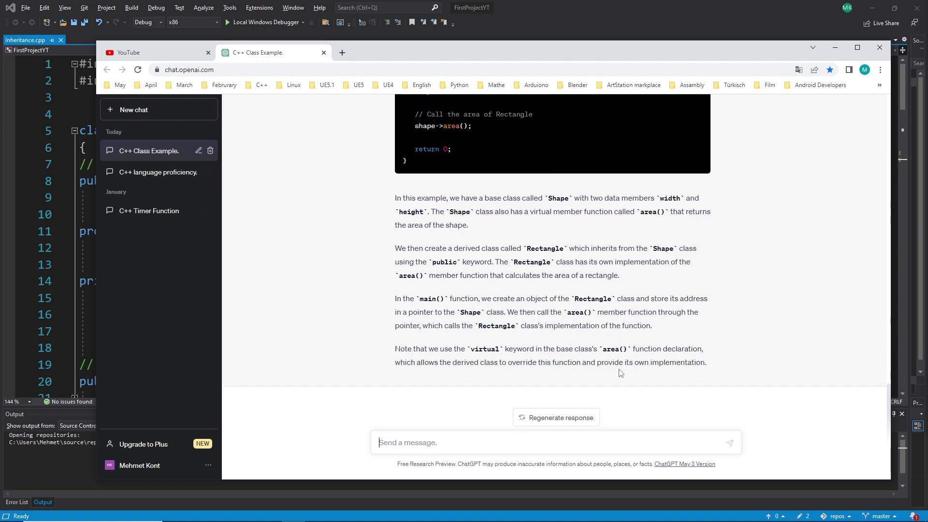
scroll(614, 373, up, 15)
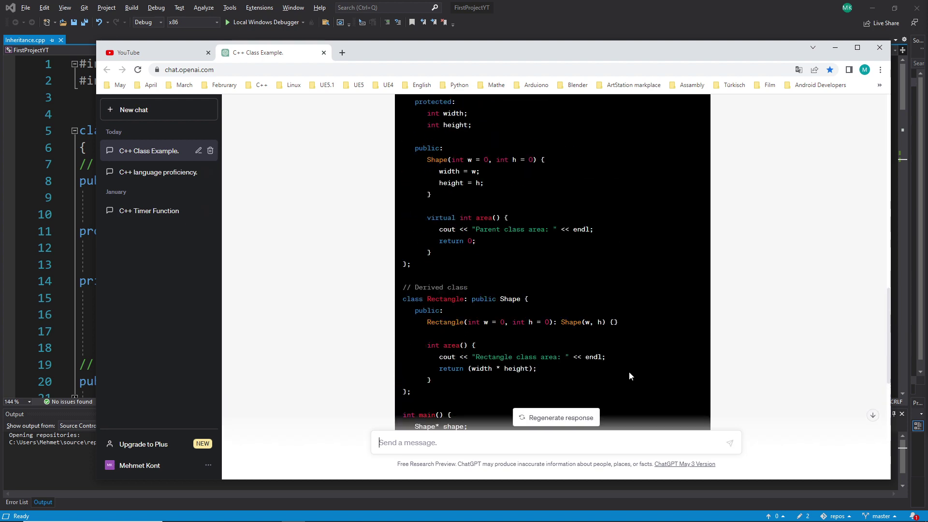
scroll(597, 312, up, 2)
scroll(599, 310, down, 2)
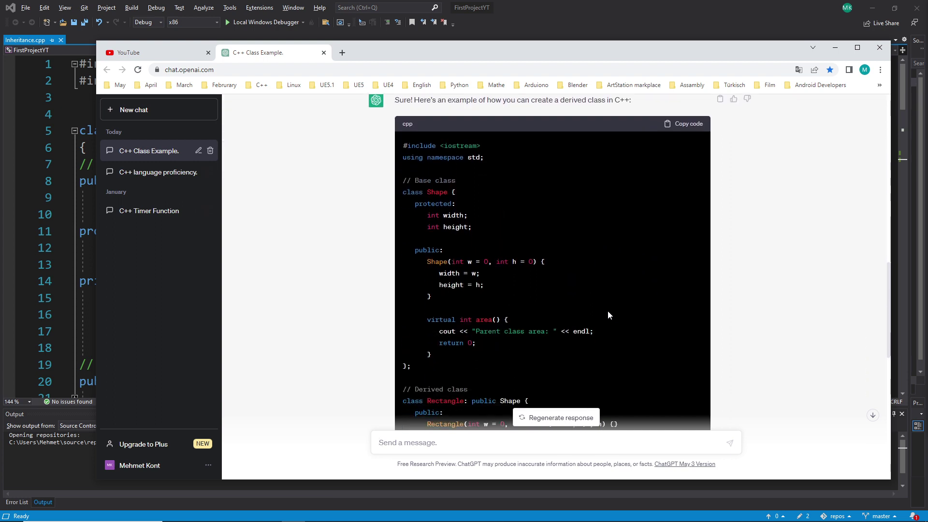
Examine the Shape base class, its members, and its virtual area() function
drag(463, 180, 407, 180)
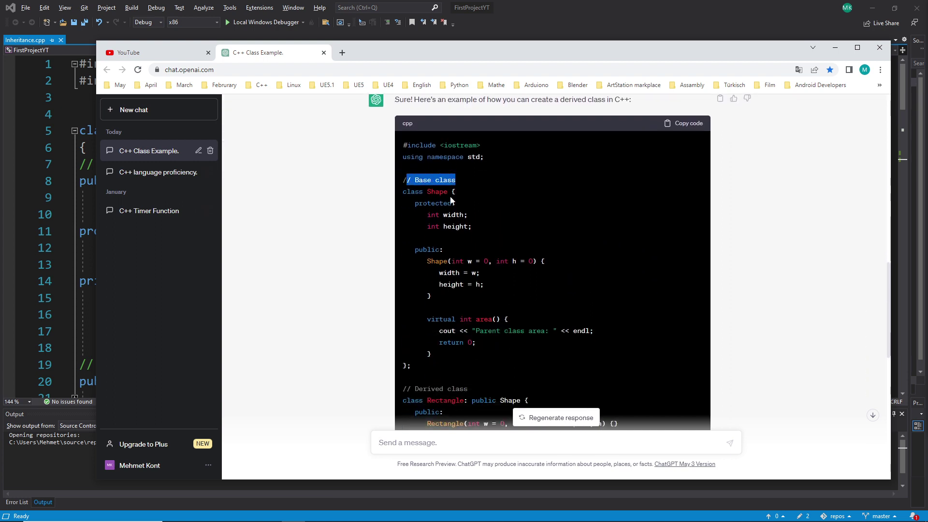
click(409, 190)
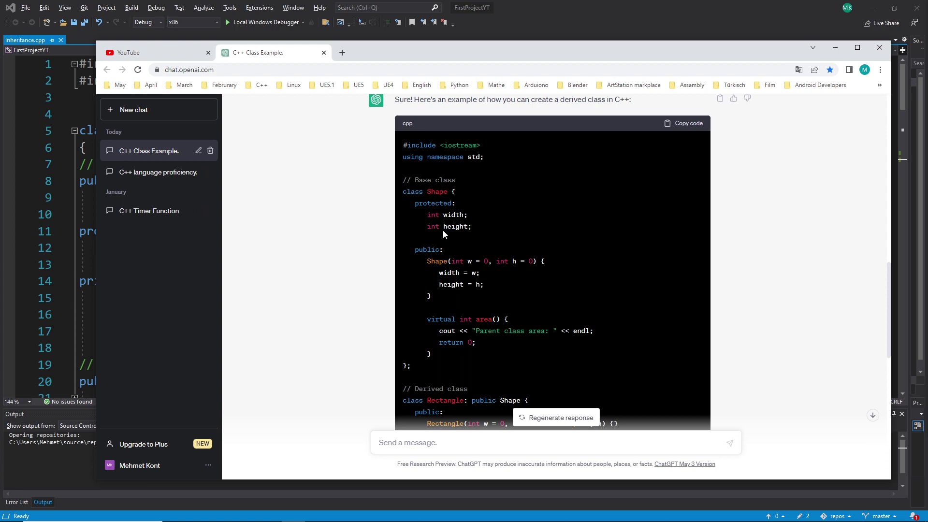
drag(412, 200, 509, 362)
click(517, 359)
drag(424, 319, 502, 323)
click(487, 321)
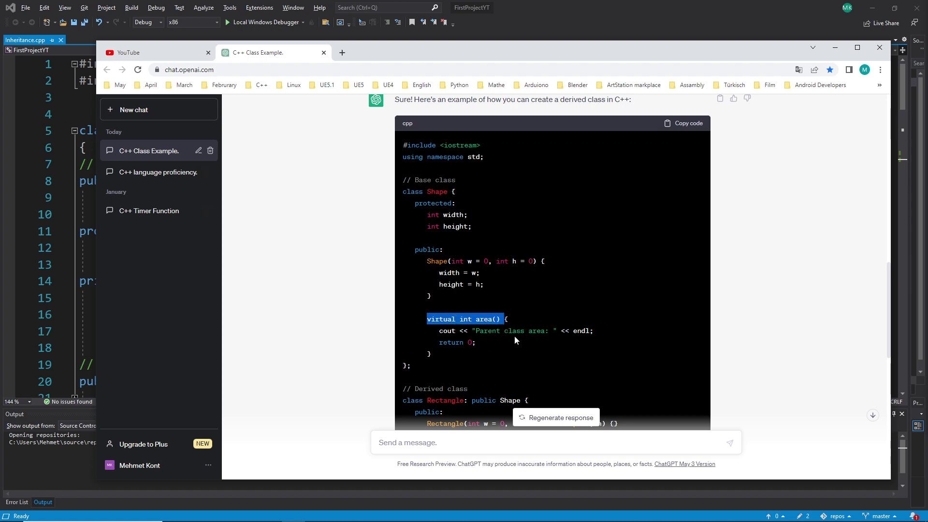
drag(418, 321, 460, 331)
click(502, 317)
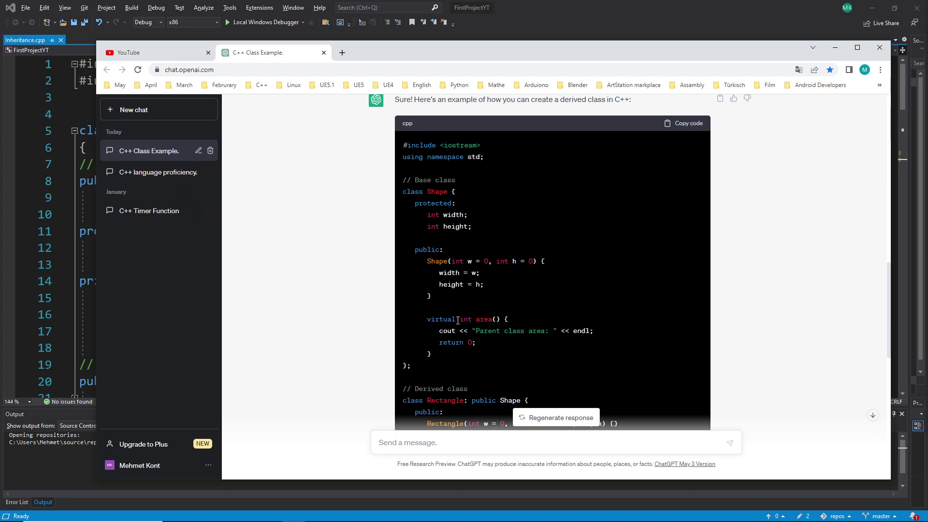
drag(427, 319, 451, 319)
Examine how the derived Rectangle class inherits publicly from the Shape base class, comparing both class definitions
scroll(542, 357, down, 2)
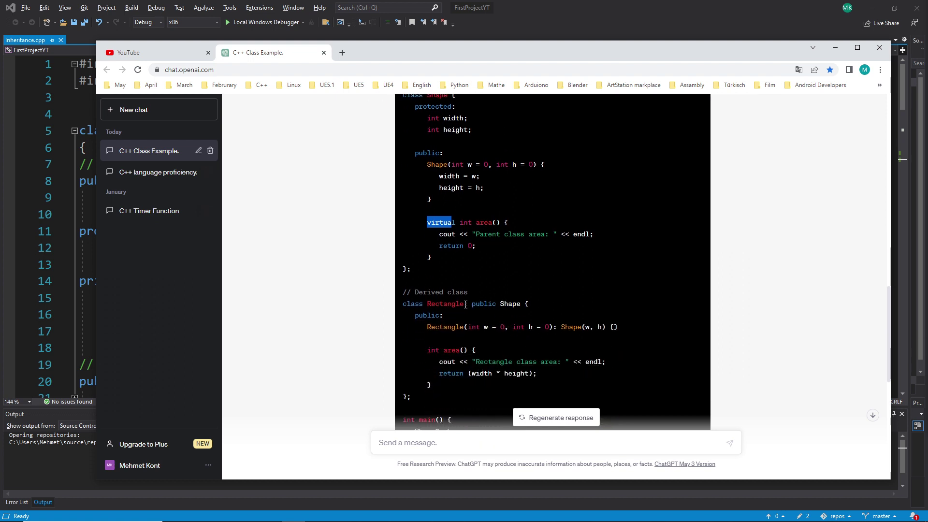
drag(465, 304, 526, 304)
click(562, 304)
scroll(549, 304, up, 1)
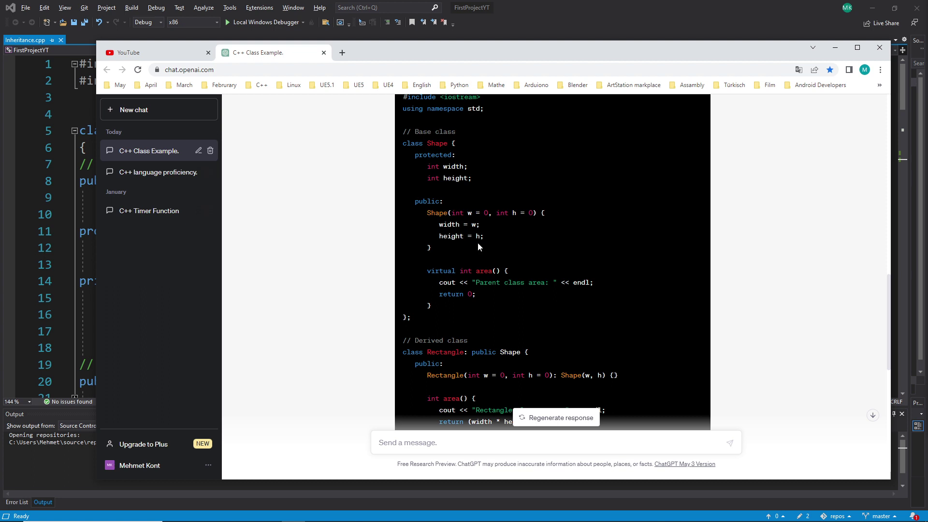
scroll(427, 211, up, 2)
drag(404, 240, 467, 264)
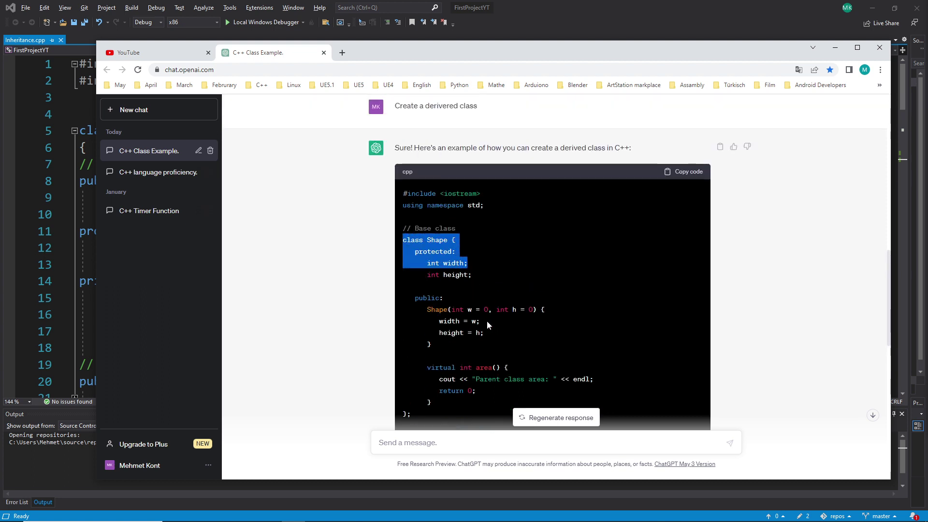
scroll(493, 317, down, 4)
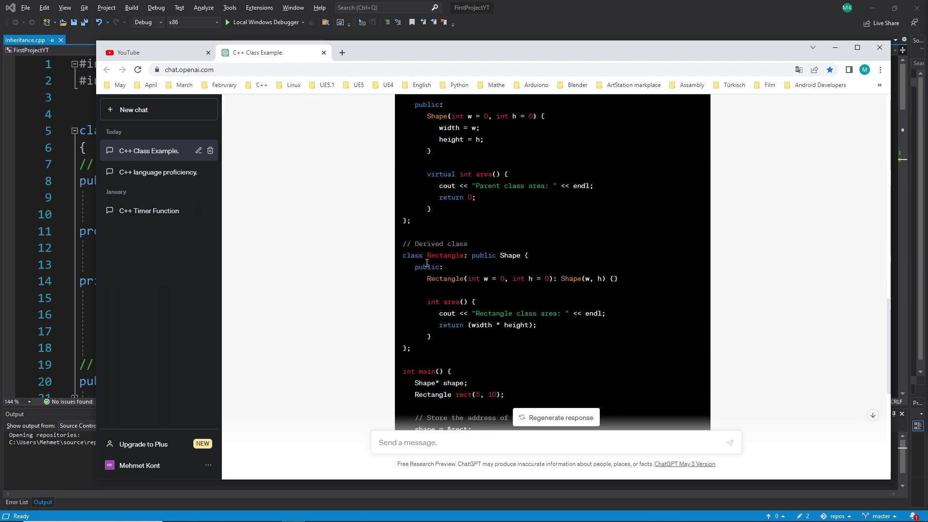
drag(404, 254, 521, 255)
click(553, 257)
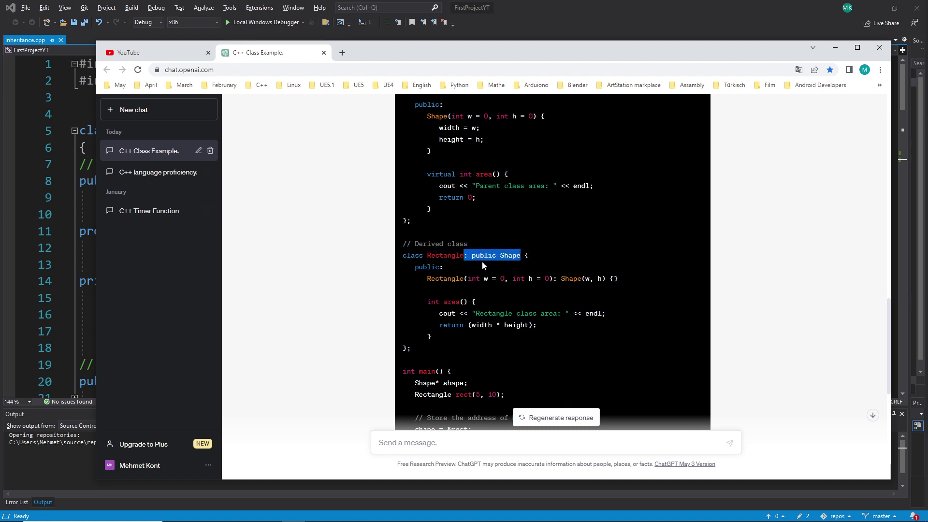
click(492, 296)
Examine how main() declares the Shape pointer and rect(5, 10), stores the rectangle's address, and calls area() through the pointer
scroll(472, 375, down, 1)
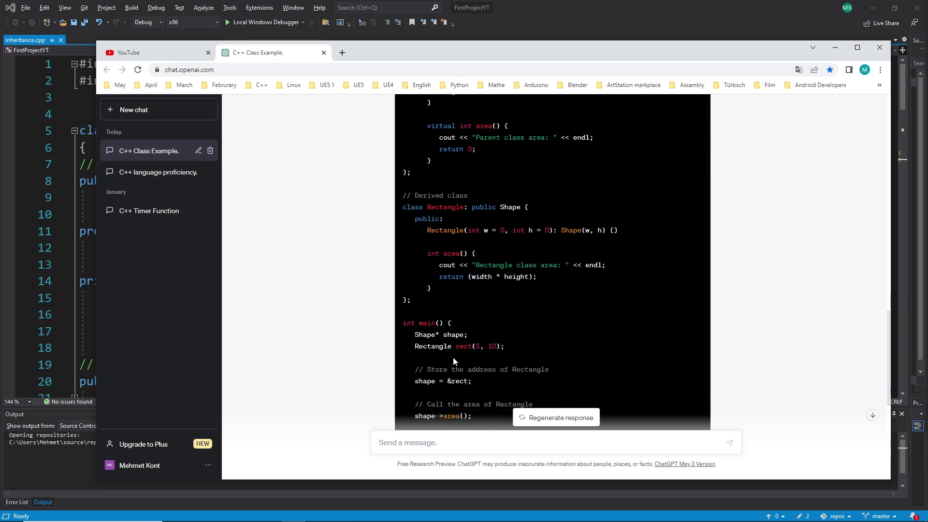
drag(414, 335, 469, 382)
click(469, 382)
scroll(464, 284, down, 2)
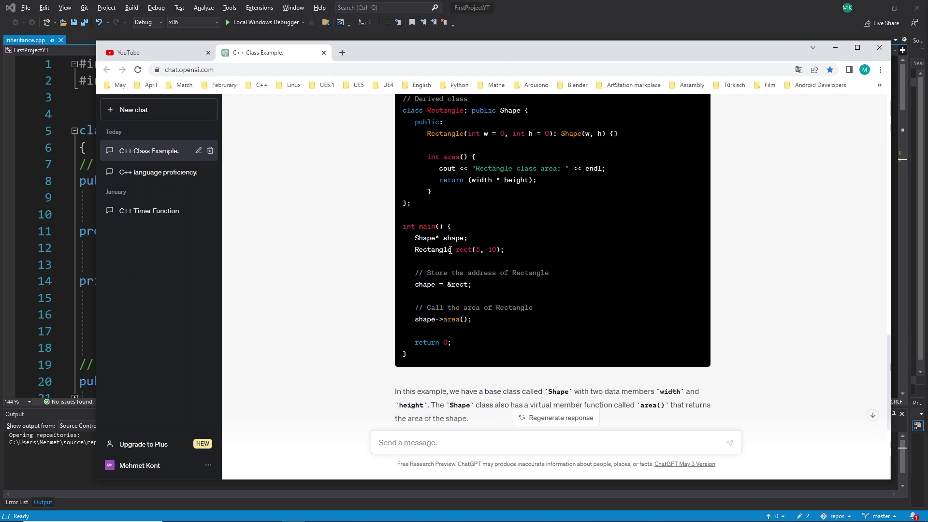
drag(412, 237, 467, 239)
click(457, 328)
triple_click(426, 285)
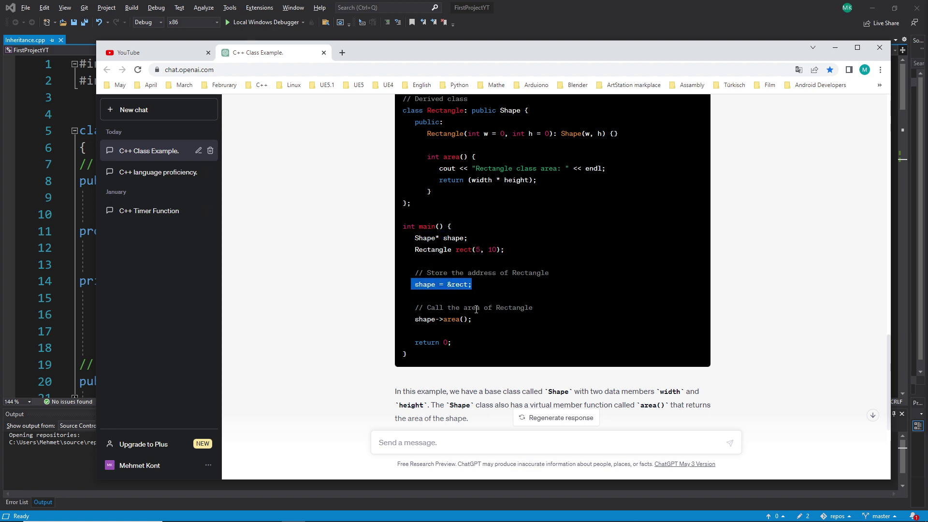
scroll(471, 304, down, 1)
click(449, 238)
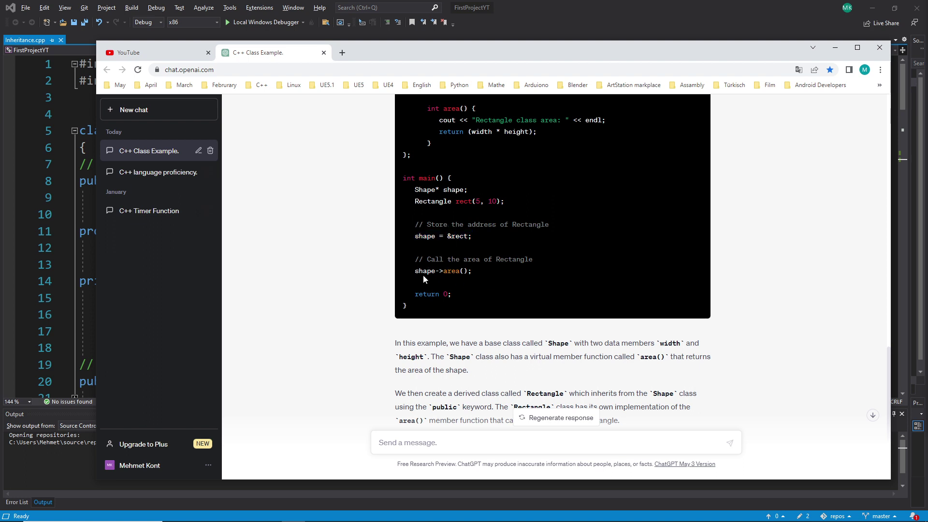
drag(412, 272, 488, 290)
click(454, 300)
Read the explanation below the derived class code, then look over the prompt and its whole reply again
scroll(492, 303, down, 1)
drag(396, 292, 657, 429)
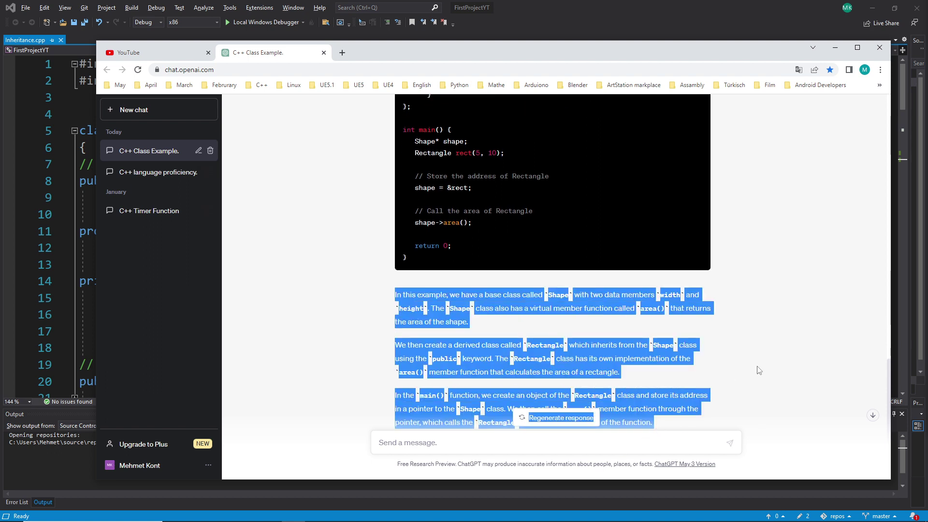
scroll(753, 346, up, 4)
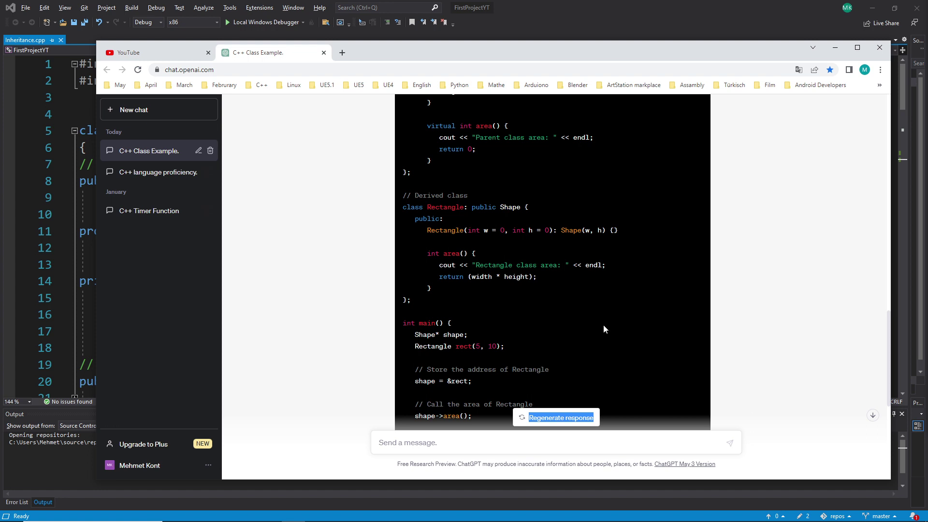
scroll(661, 341, up, 6)
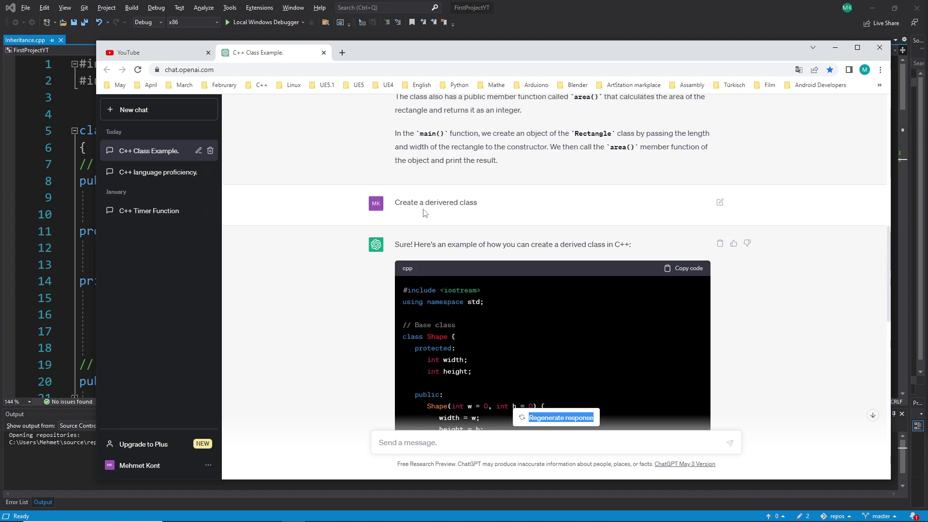
triple_click(404, 198)
click(761, 362)
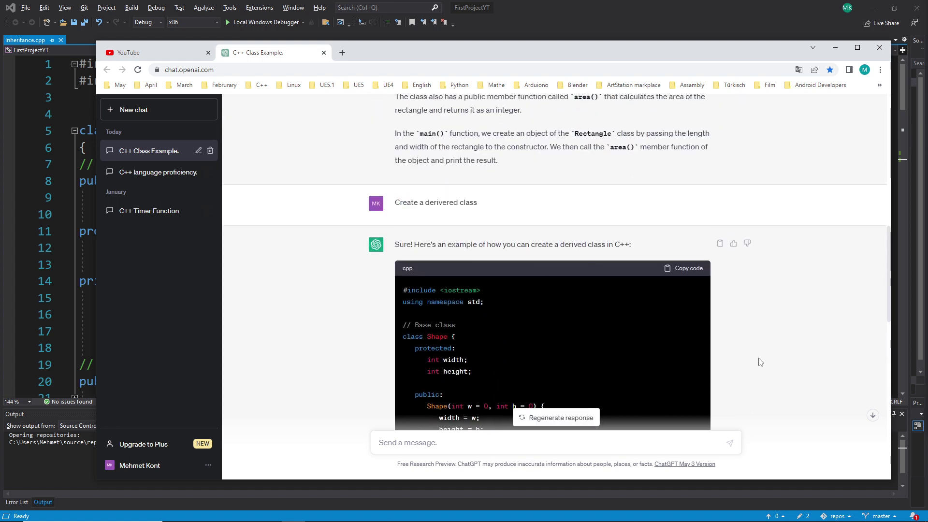
scroll(761, 362, down, 2)
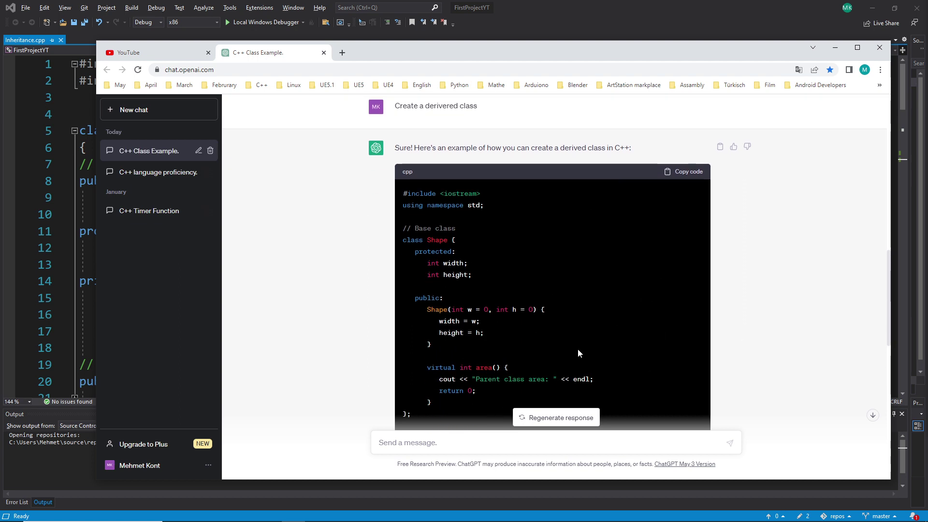
scroll(722, 336, down, 10)
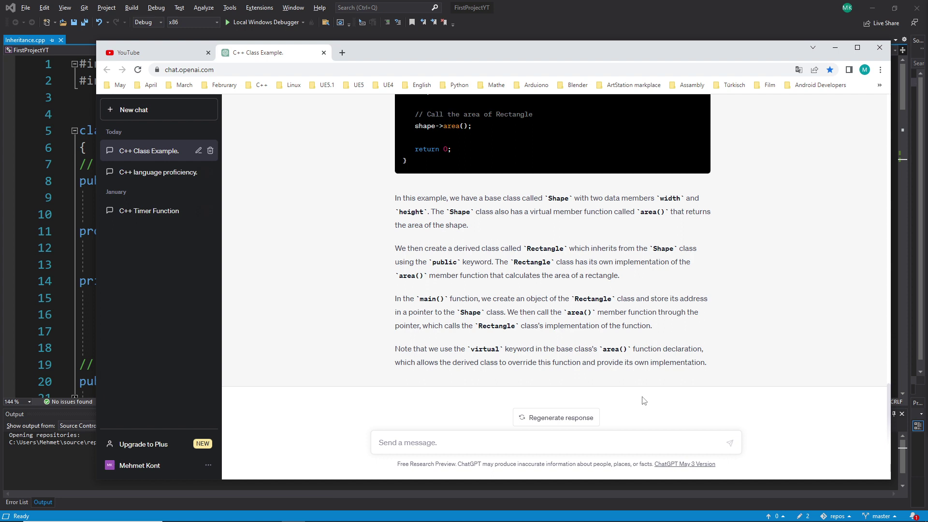
Submit the prompt "Is AI dangerous and show me the risks" in the same chat
click(413, 443)
text(Is AI dangerous and show me the risks)
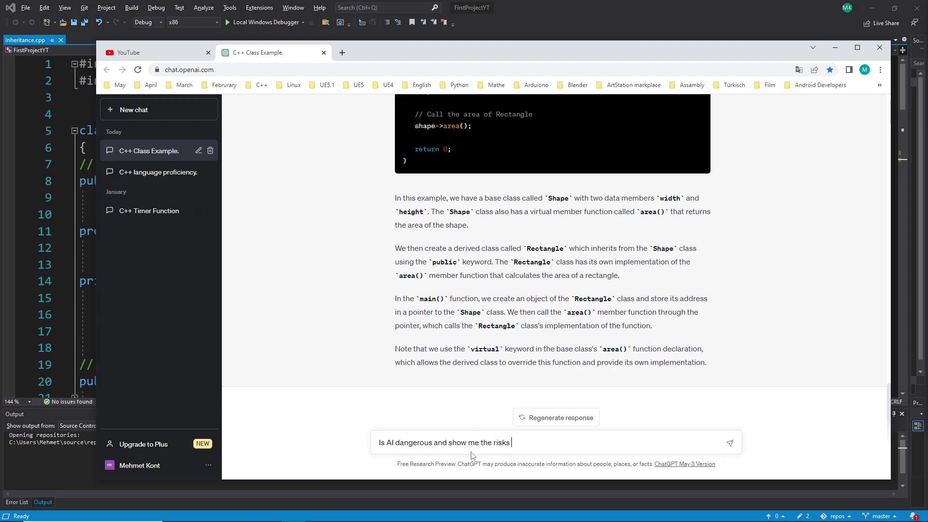
key(Return)
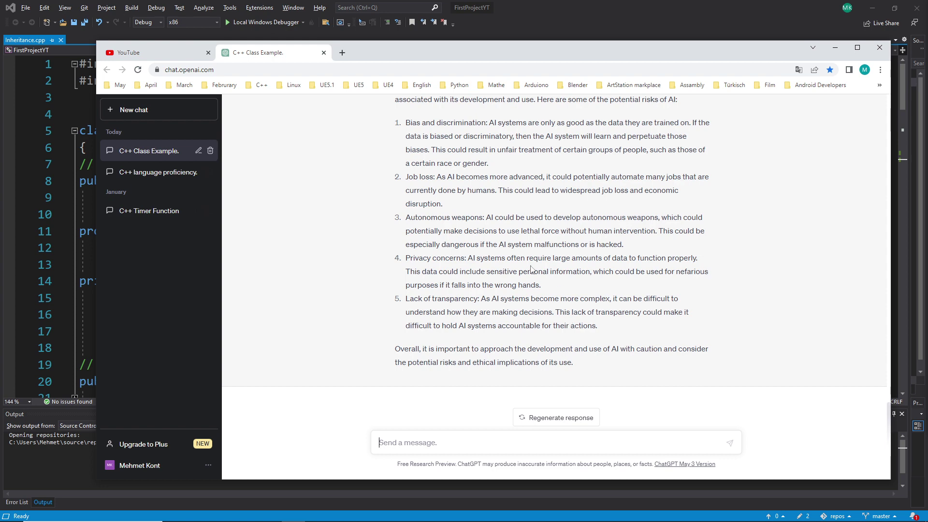
Read the start of the AI risks reply and examine its first point, on bias and discrimination
scroll(493, 281, up, 3)
scroll(431, 274, down, 1)
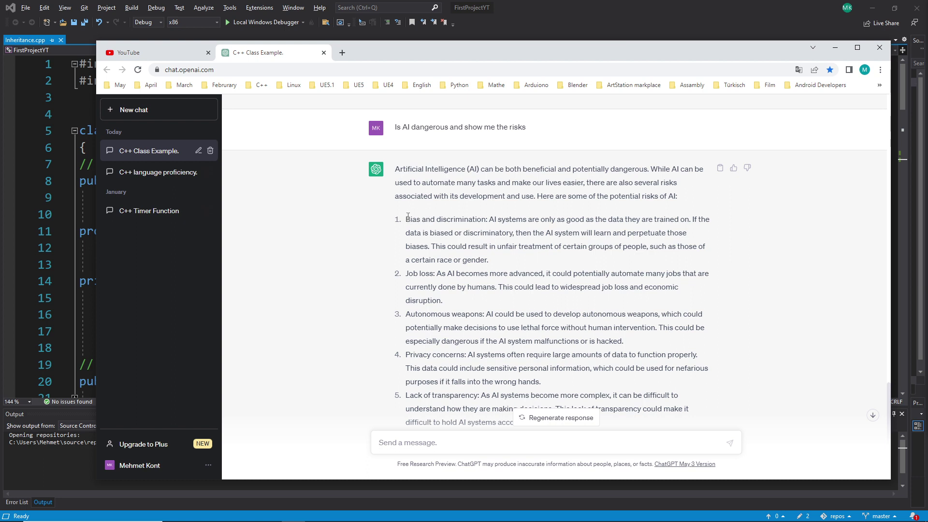
drag(407, 216, 487, 217)
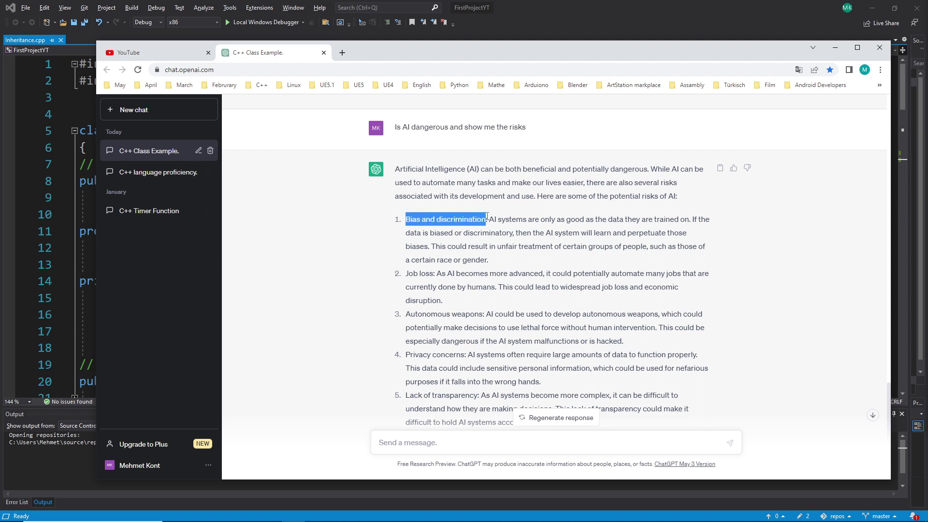
click(455, 224)
double_click(455, 220)
drag(406, 219, 440, 219)
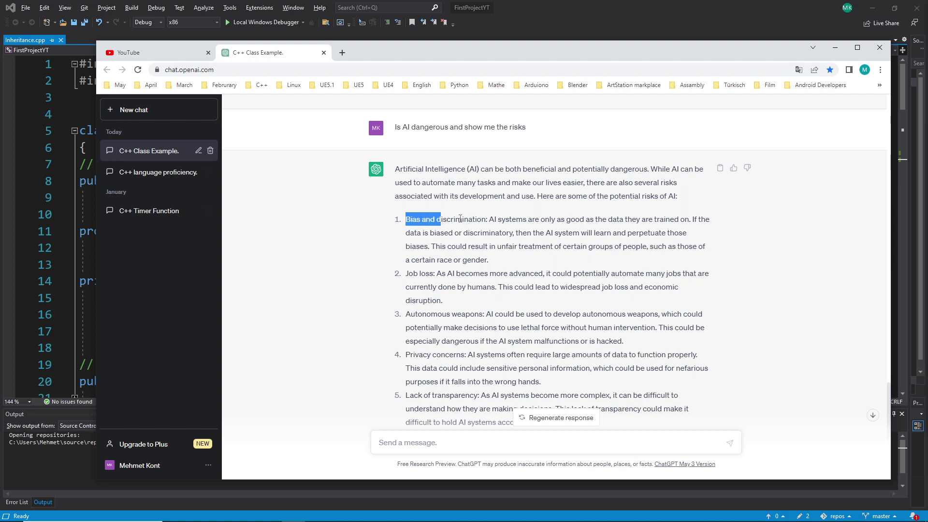
click(465, 220)
drag(431, 219, 494, 219)
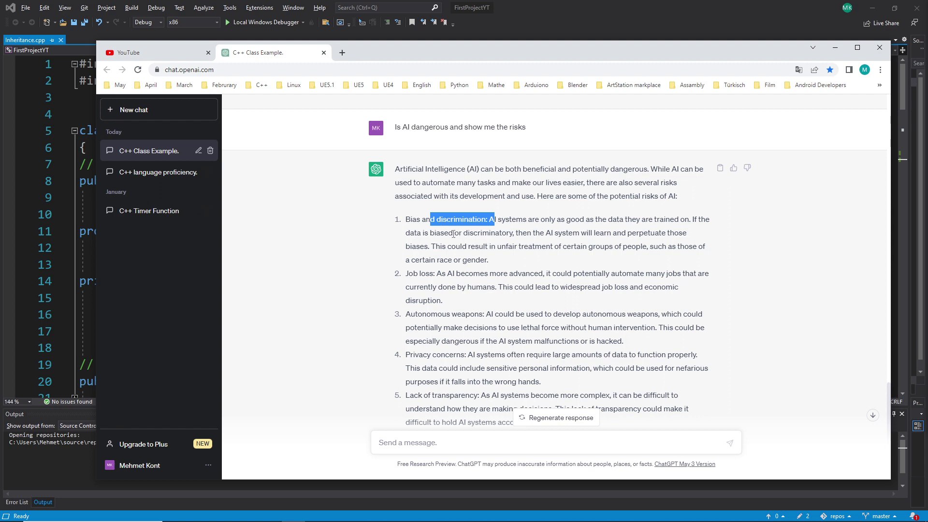
scroll(454, 234, down, 1)
click(389, 237)
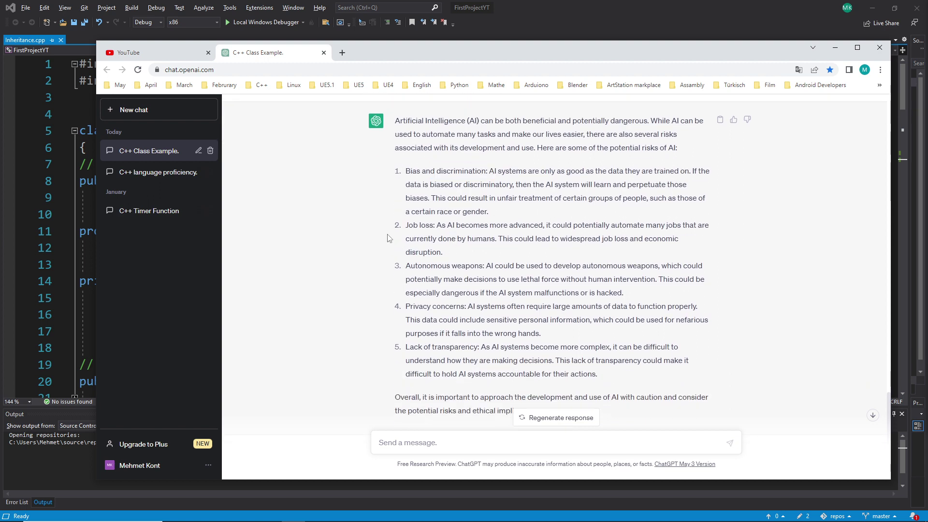
Examine the job loss and autonomous weapons points in the list of AI risks
drag(406, 225, 436, 226)
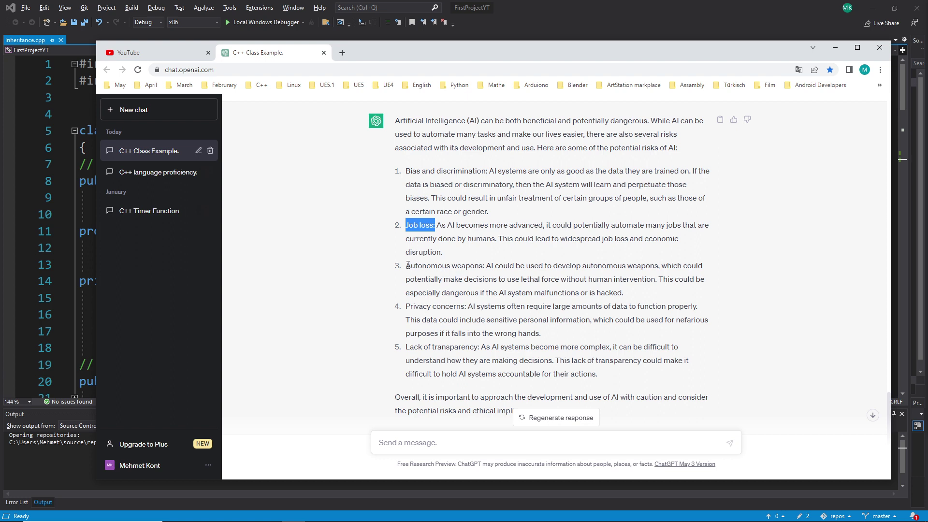
drag(406, 265, 479, 265)
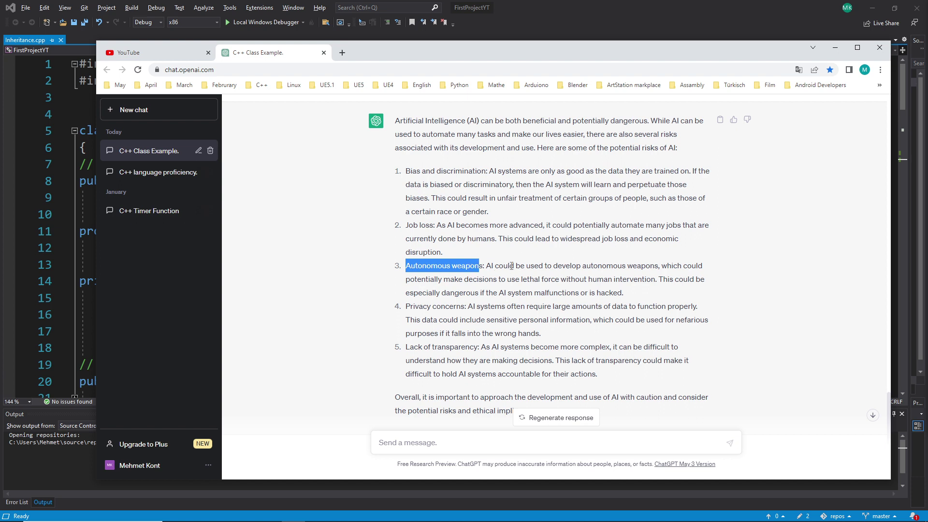
click(488, 275)
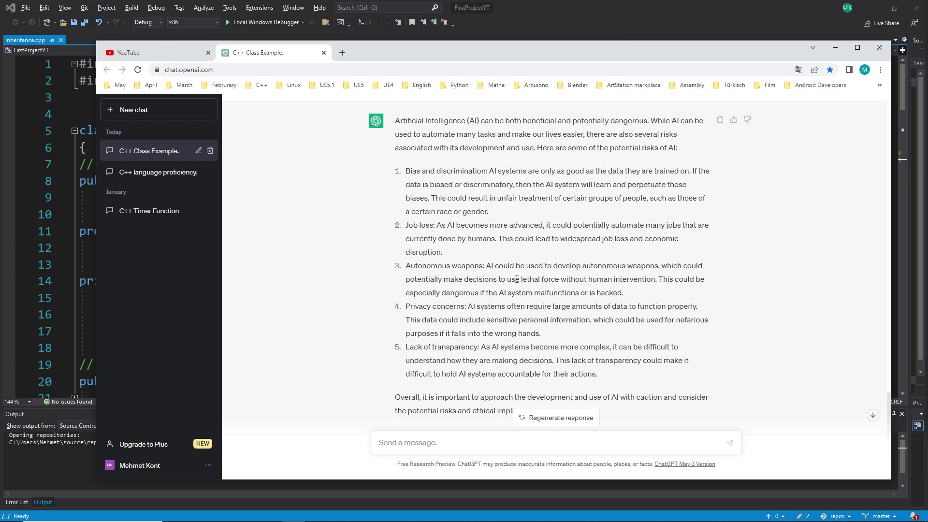
drag(406, 266, 493, 266)
click(493, 267)
drag(407, 266, 486, 265)
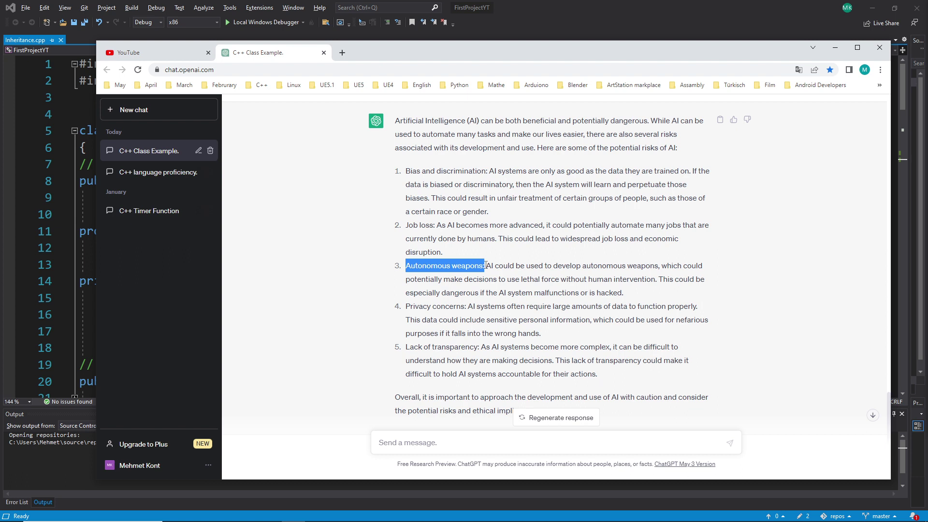
click(392, 281)
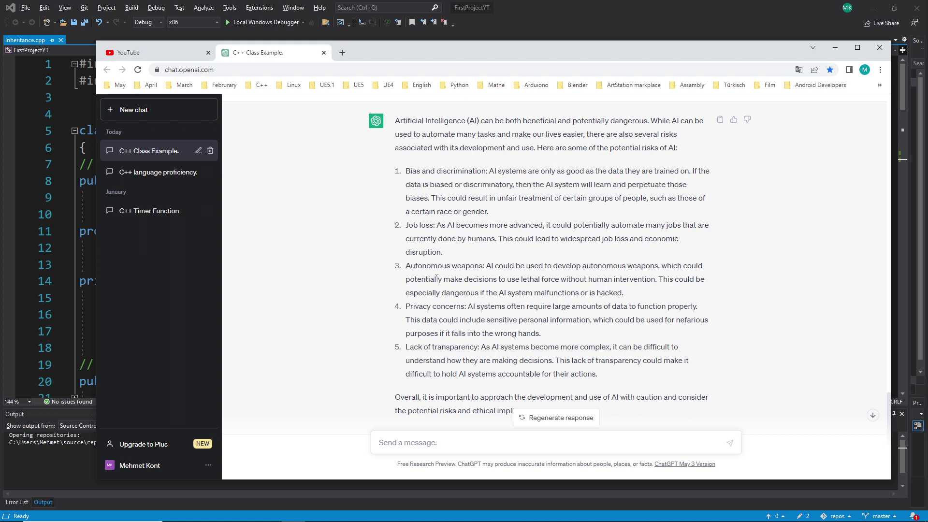
Examine the privacy concerns and lack of transparency points in the list of AI risks
scroll(411, 276, down, 1)
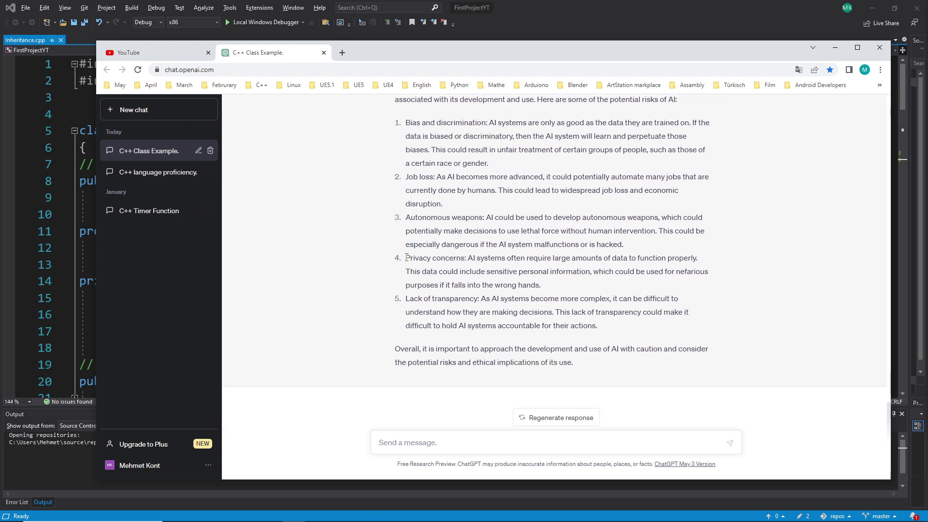
drag(406, 257, 464, 258)
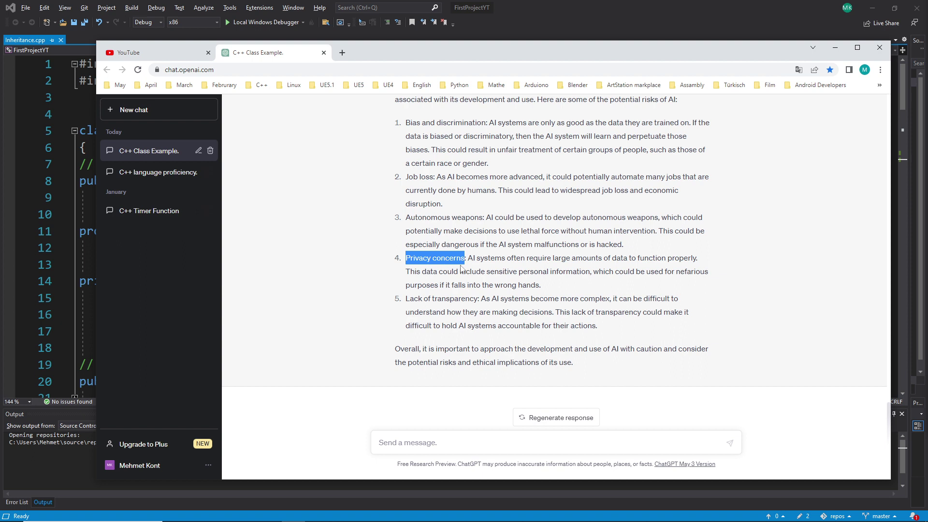
click(460, 285)
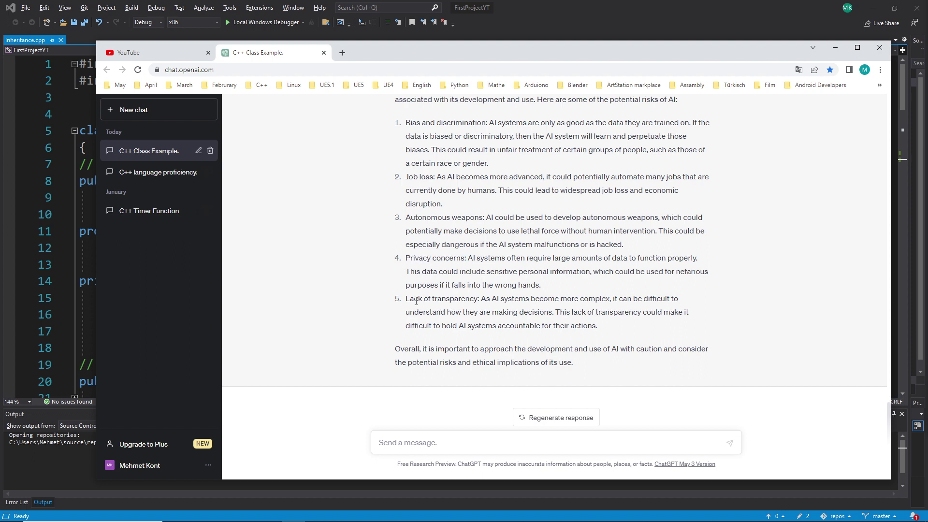
drag(406, 298, 470, 297)
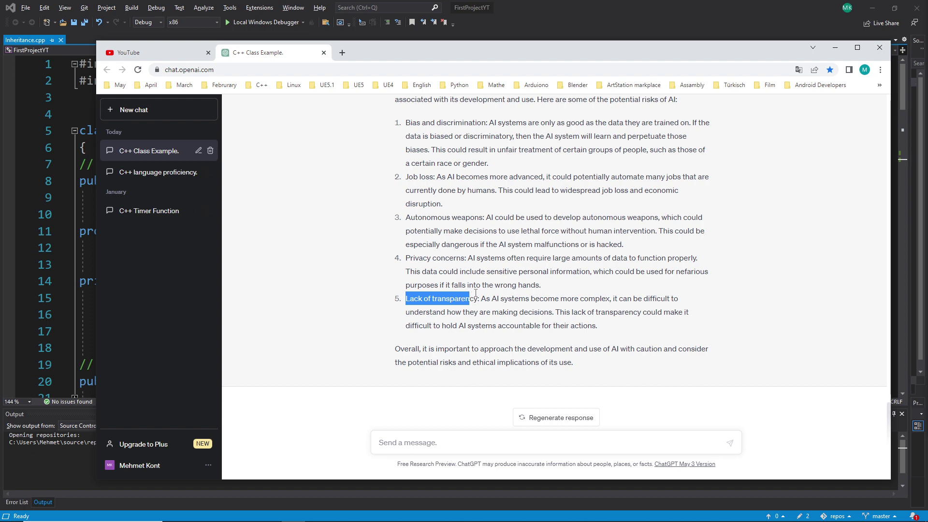
Look over the whole AI risks reply again, from the prompt down to its closing paragraph
scroll(475, 293, up, 3)
scroll(462, 285, down, 1)
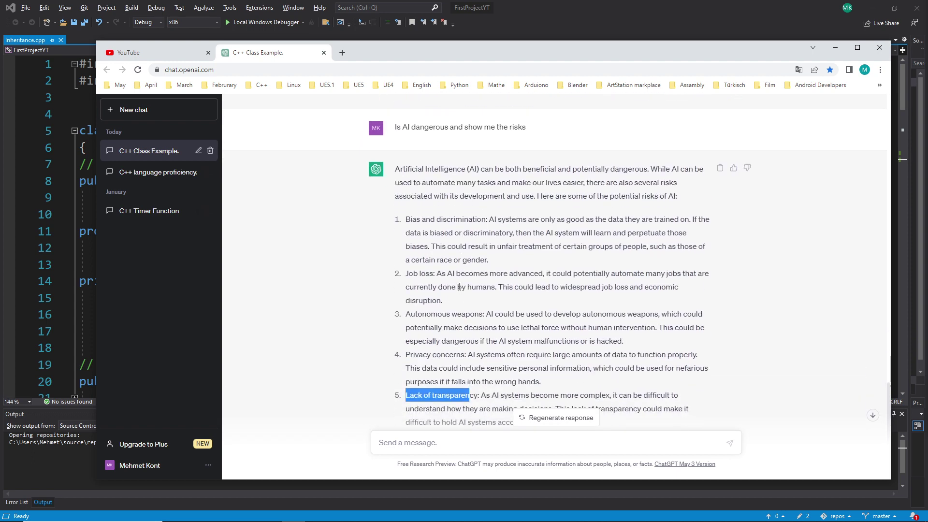
scroll(478, 290, down, 1)
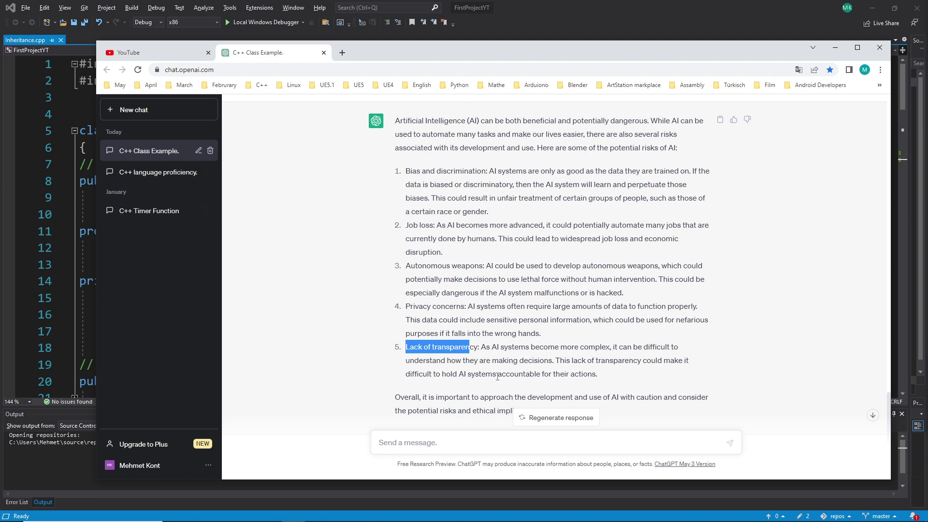
click(457, 444)
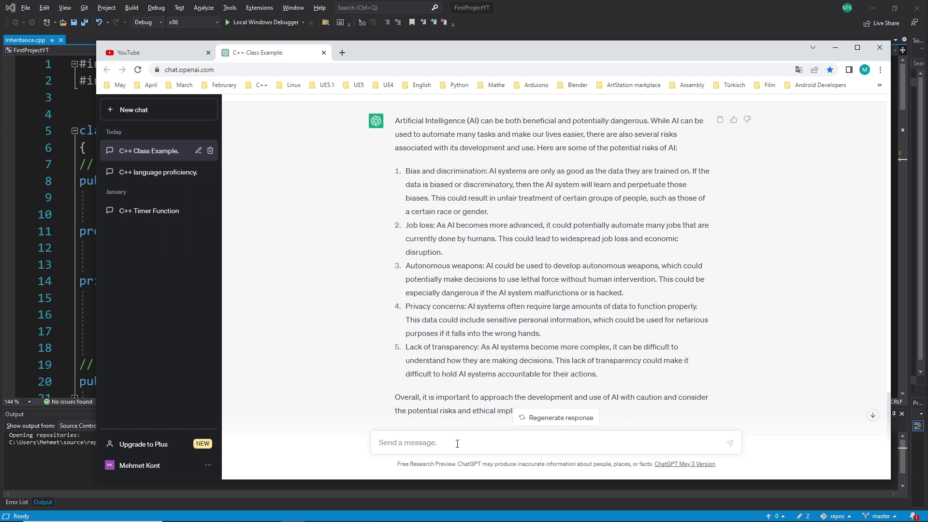
scroll(512, 393, down, 1)
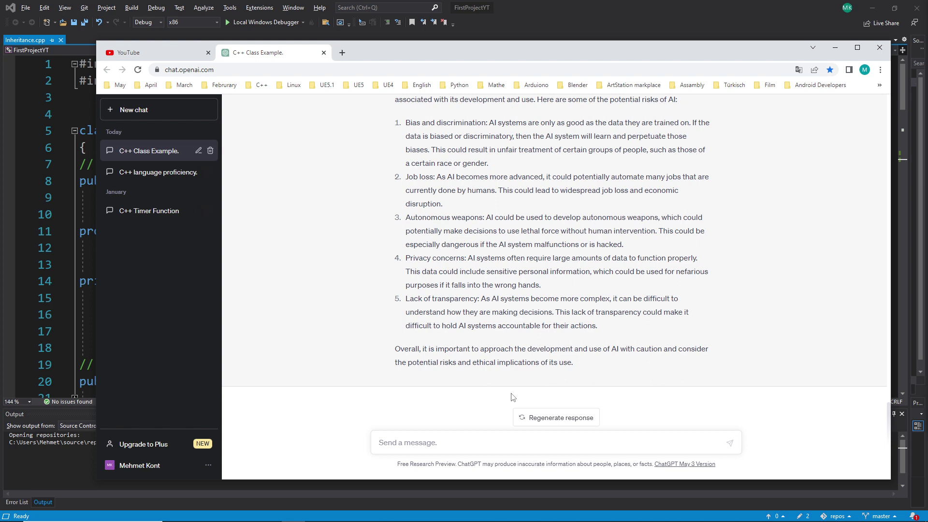
Revisit the job loss point in the AI risks reply and ask ChatGPT "Will AI replace programmers"
scroll(513, 399, up, 1)
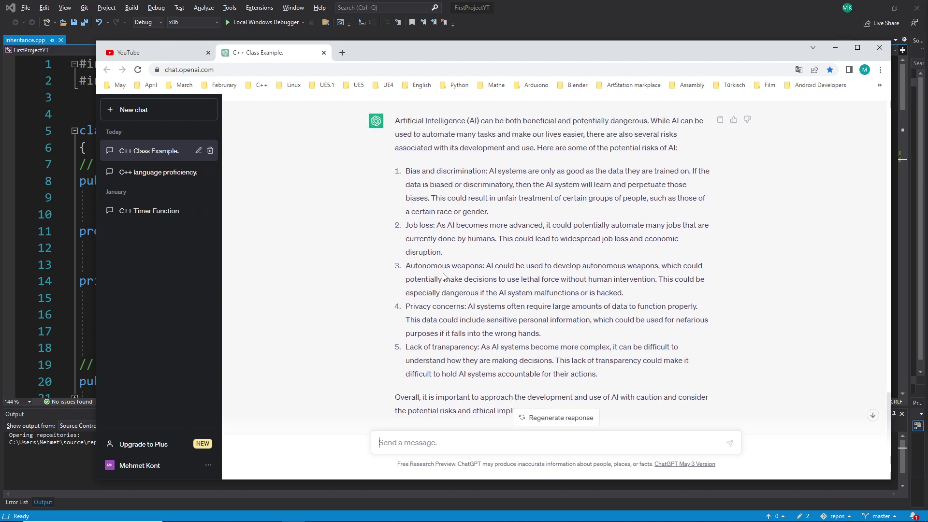
drag(406, 225, 430, 225)
click(481, 439)
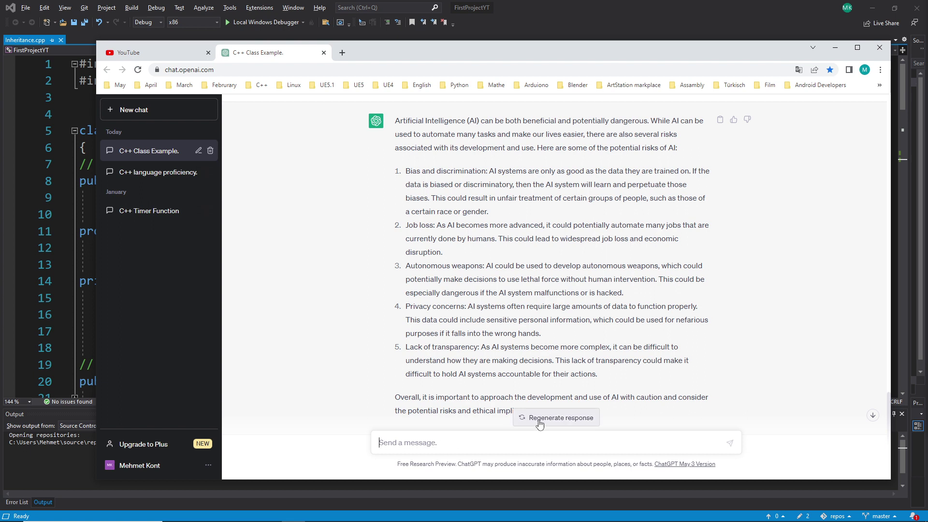
text(Will AI replace)
text(programmers)
key(Return)
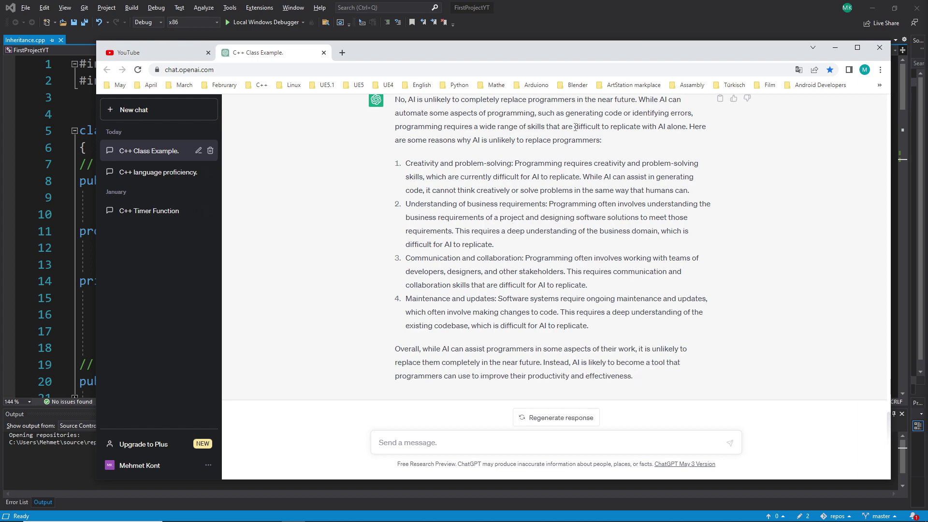
Read the reply about AI replacing programmers, from the question through its four reasons to the closing paragraph
scroll(606, 305, up, 4)
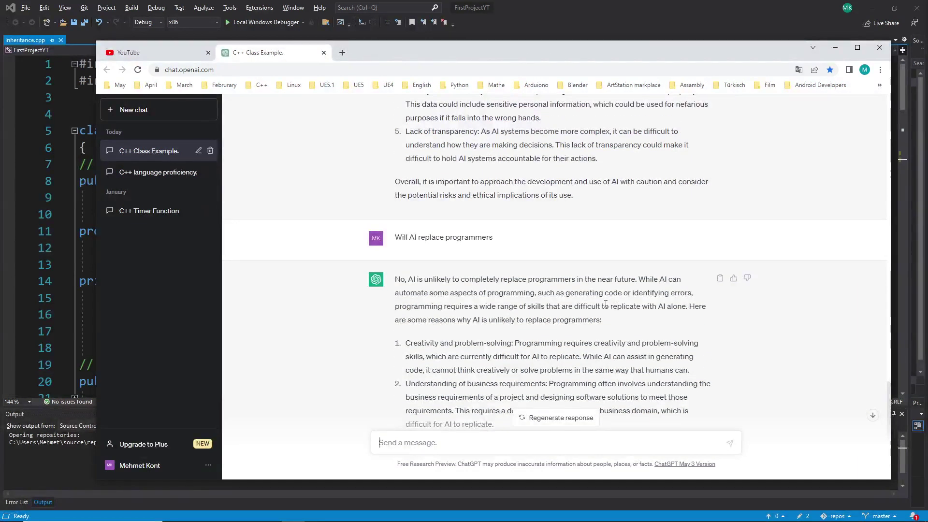
scroll(567, 299, down, 2)
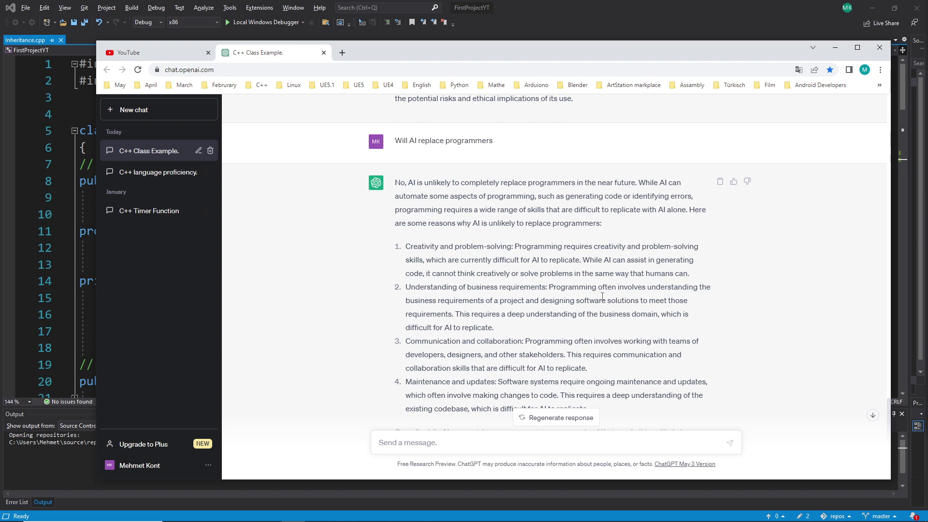
scroll(602, 296, down, 2)
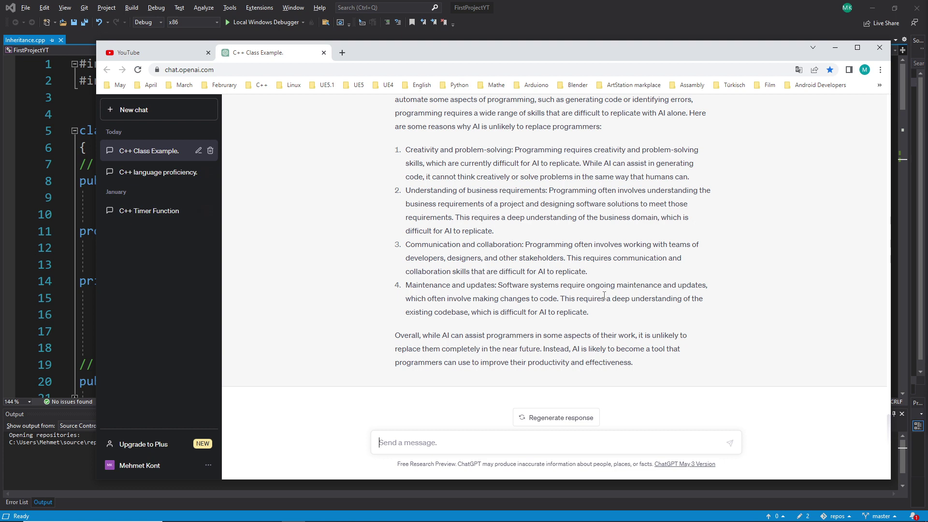
scroll(604, 296, up, 2)
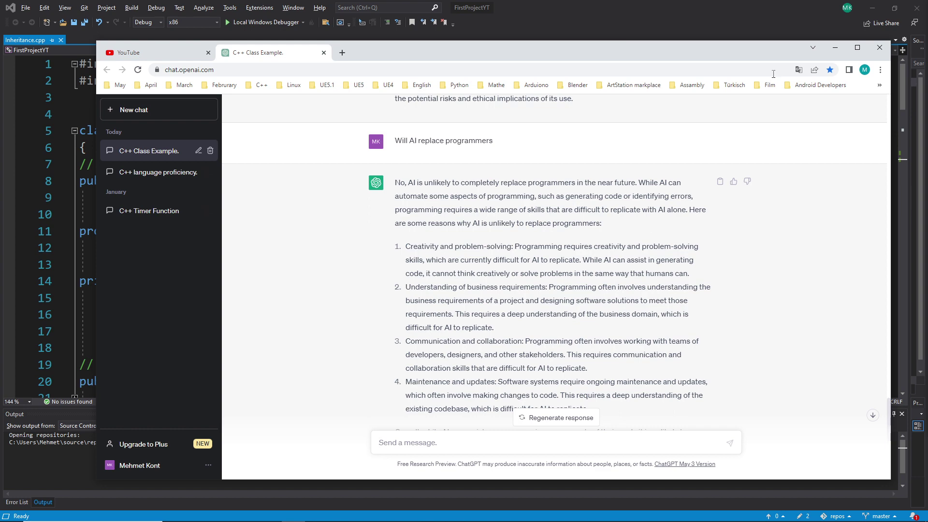
Switch to Visual Studio and look through the House class in Inheritance.cpp, covering its variables, constructors and functions
click(835, 47)
scroll(203, 261, down, 6)
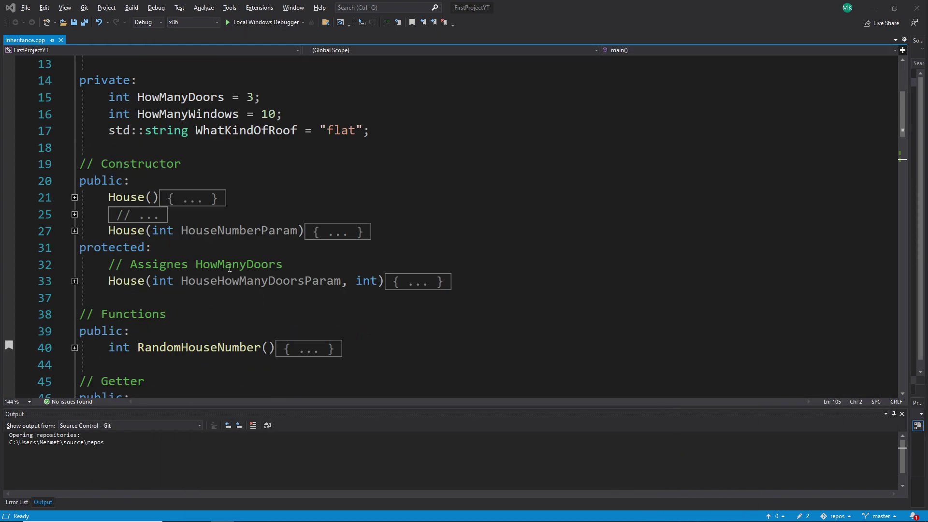
scroll(277, 304, down, 2)
scroll(277, 304, up, 6)
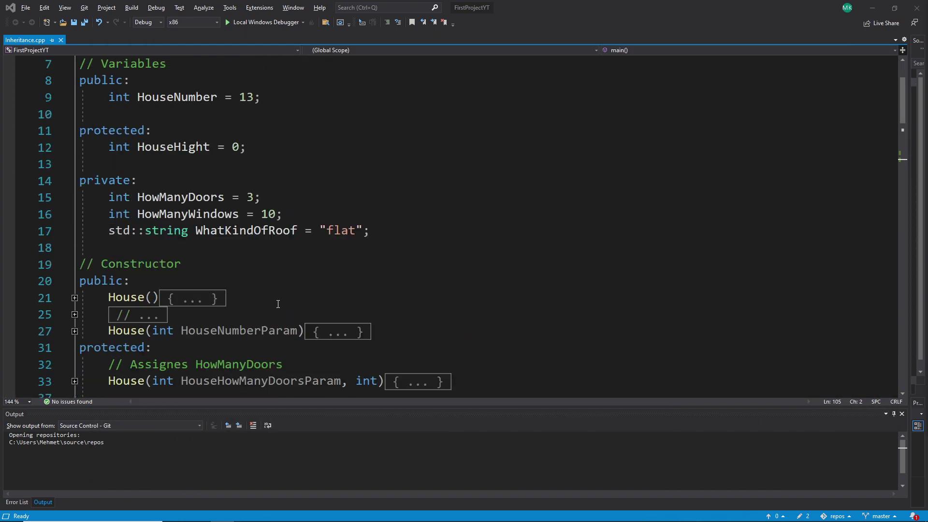
scroll(281, 288, up, 2)
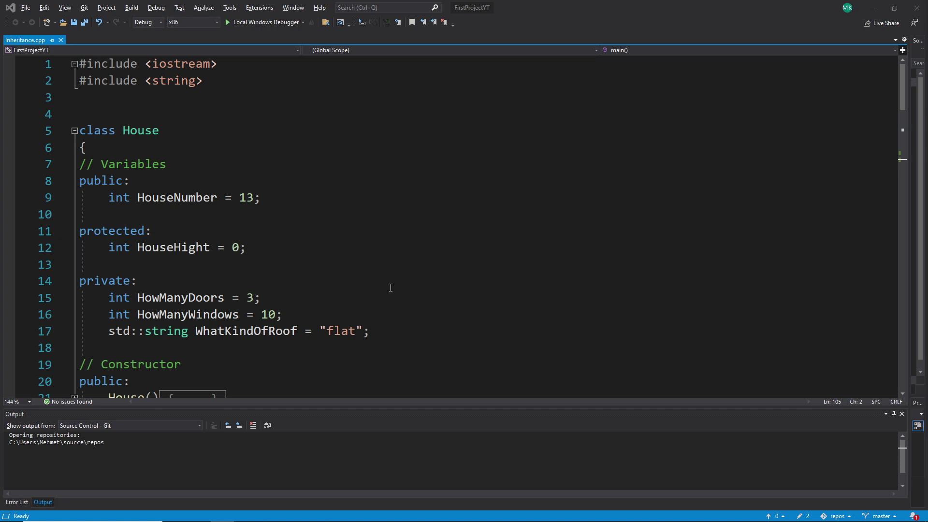
Return to the ChatGPT conversation and highlight the question "Will AI replace programmers"
key(alt+Tab)
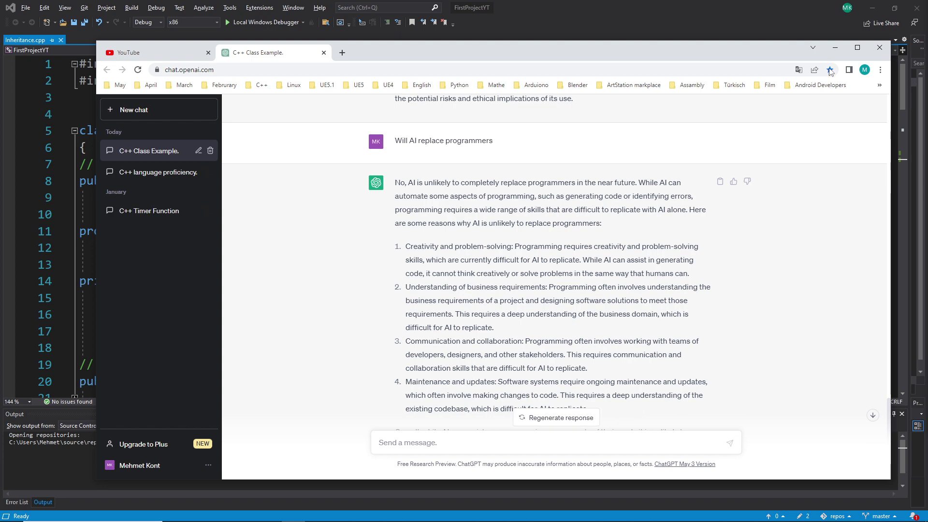
click(836, 48)
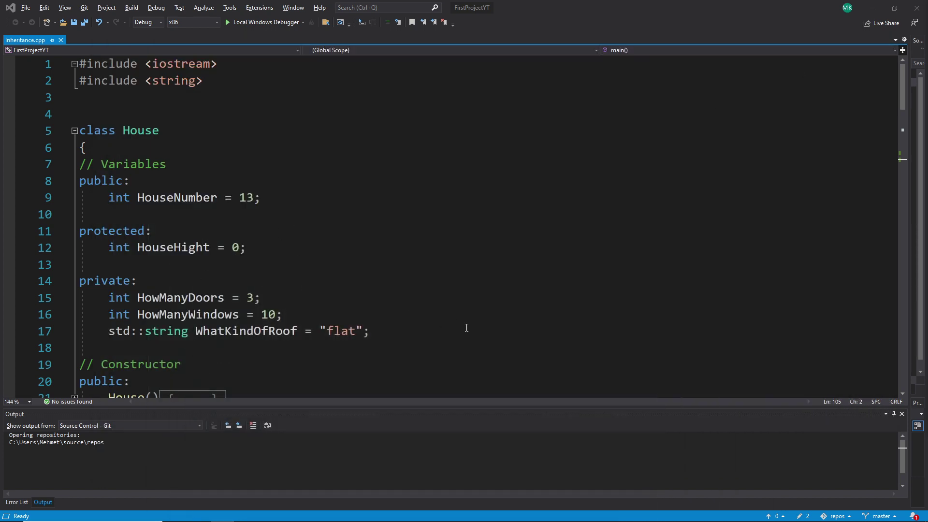
key(alt+Tab)
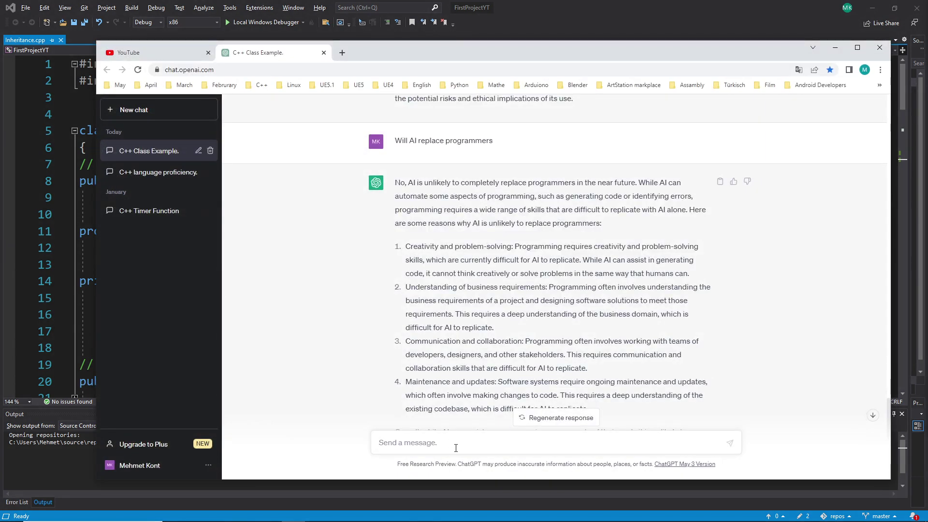
triple_click(403, 139)
click(836, 48)
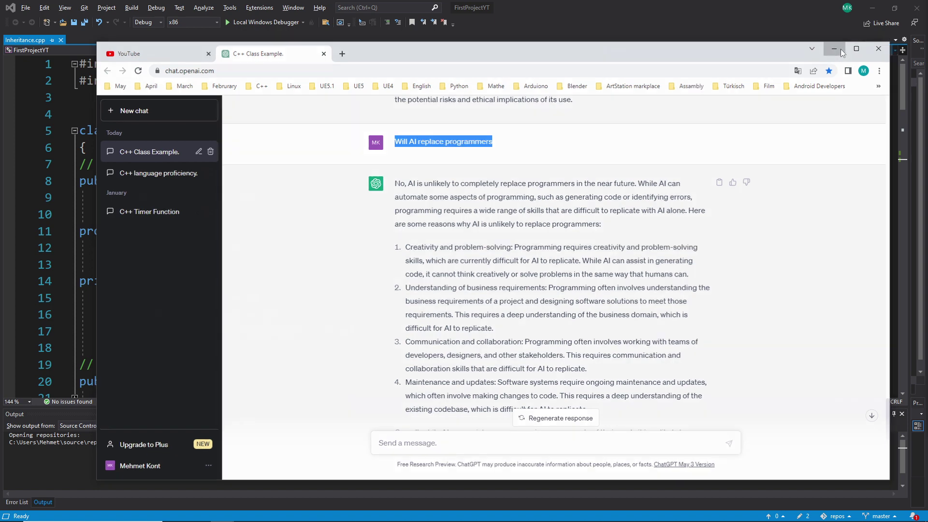
scroll(175, 258, down, 1)
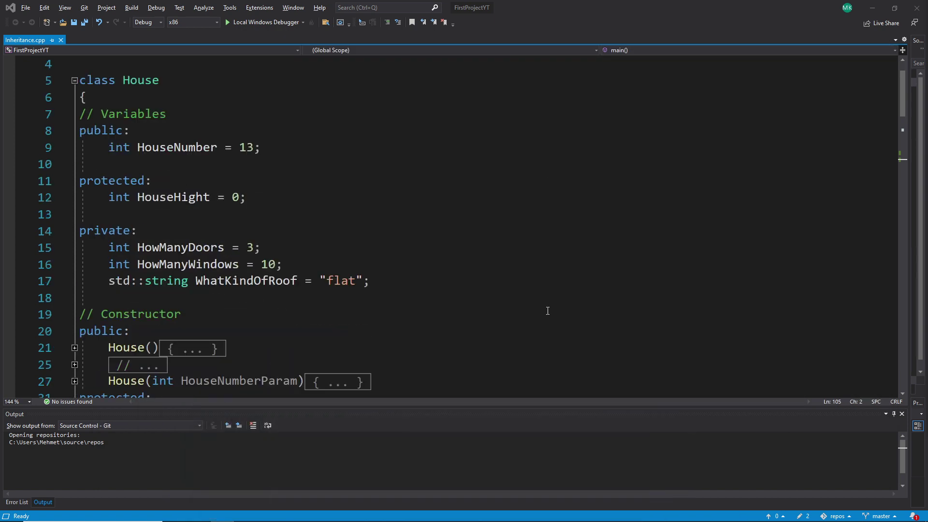
key(alt+Tab)
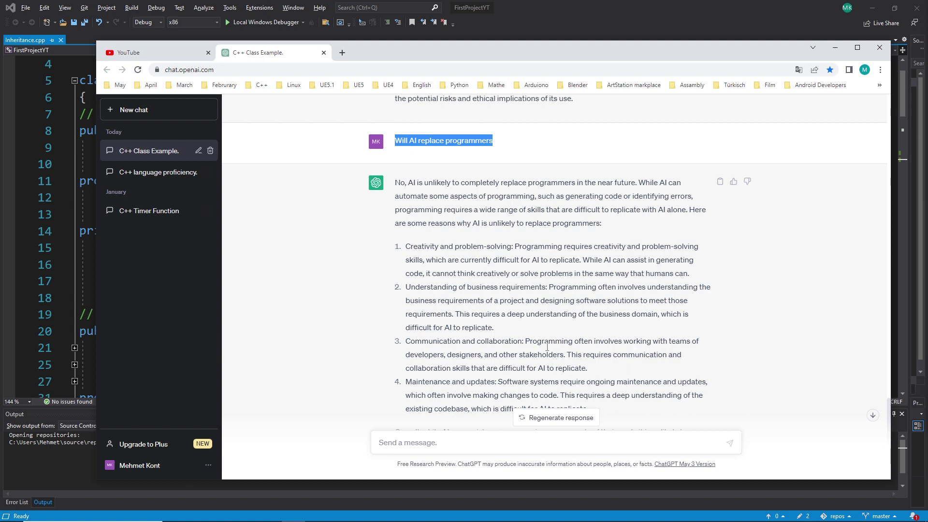
click(835, 47)
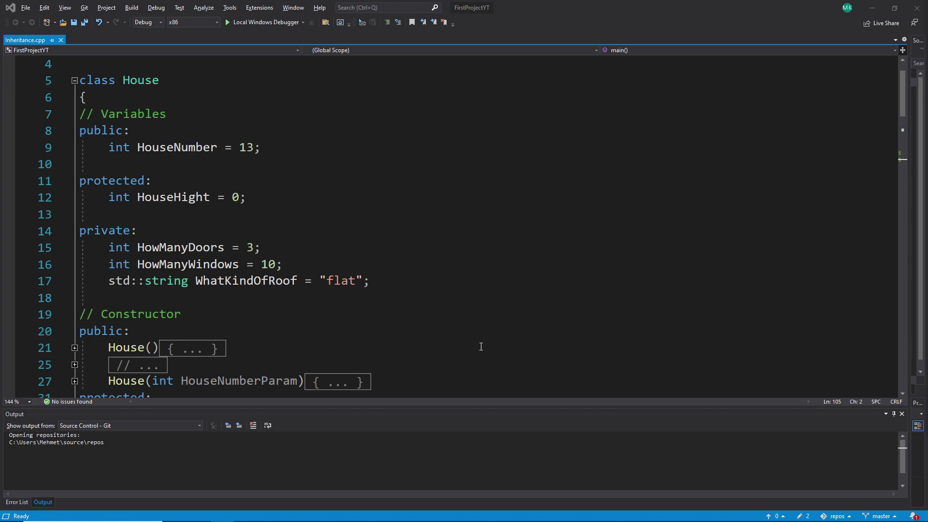
Reread the ChatGPT reply on programmers down to its closing paragraph and go back to the code in Visual Studio
key(alt+Tab)
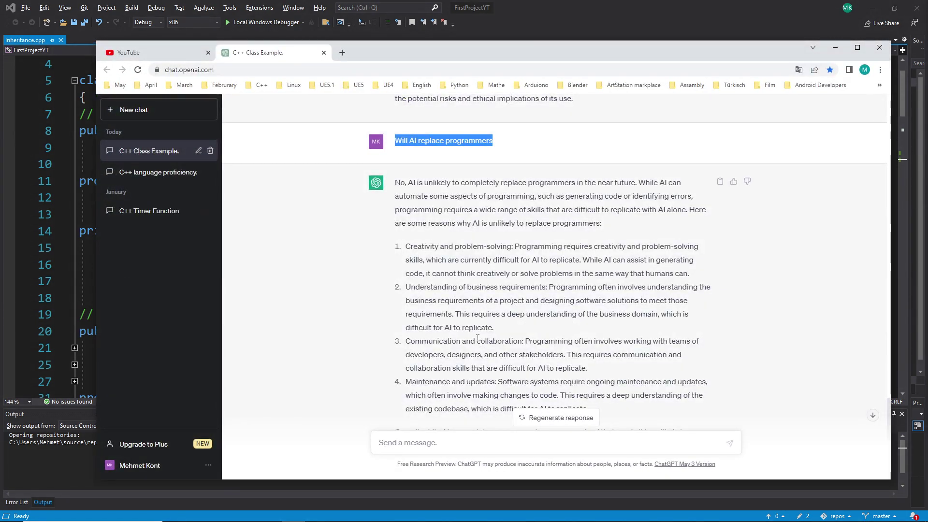
scroll(478, 338, down, 2)
click(418, 443)
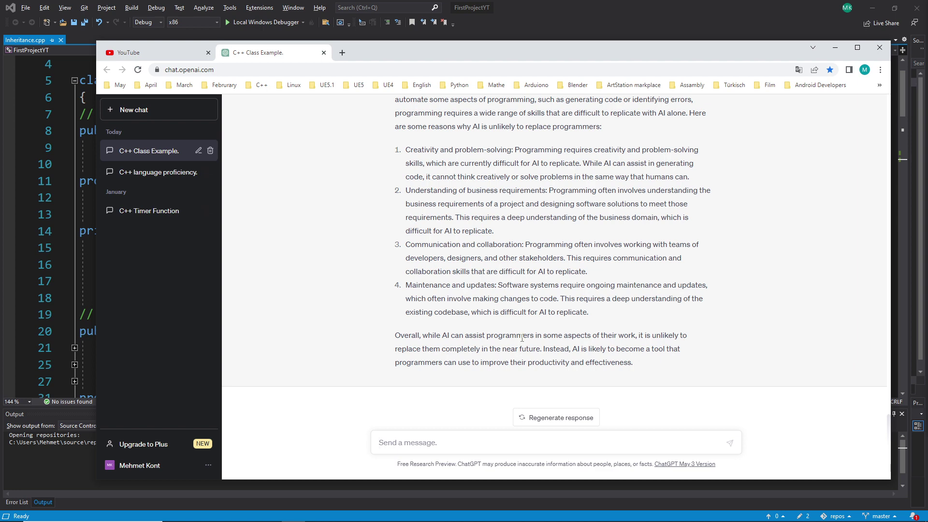
click(835, 47)
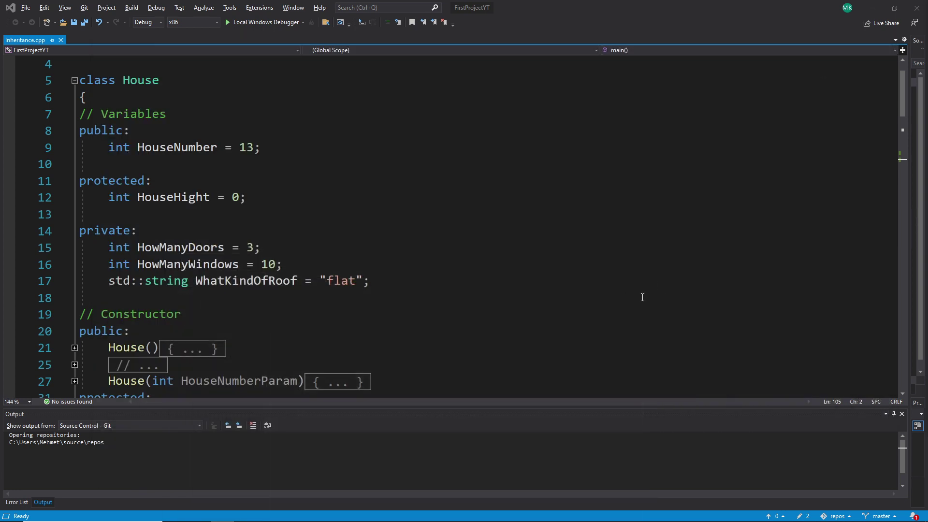